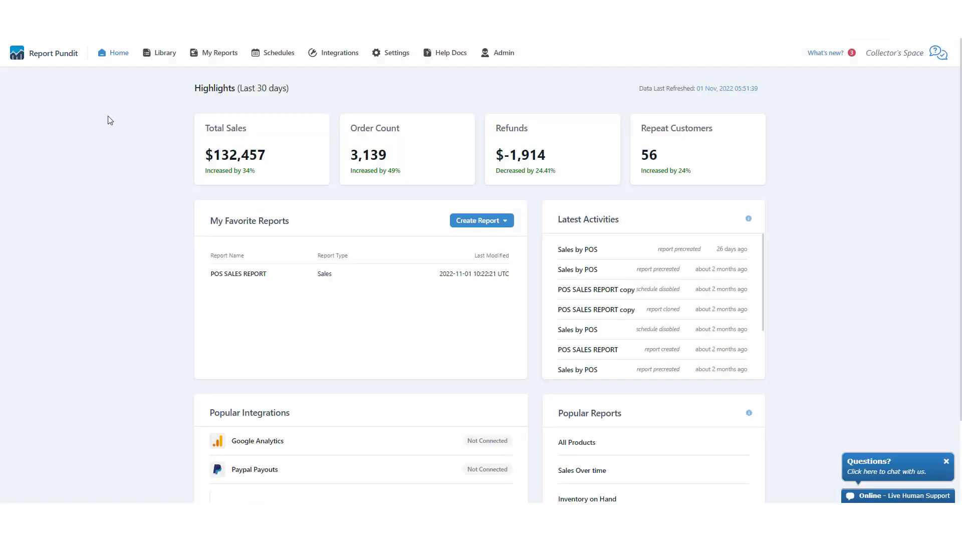
- Browse the Library of report templates
click(157, 57)
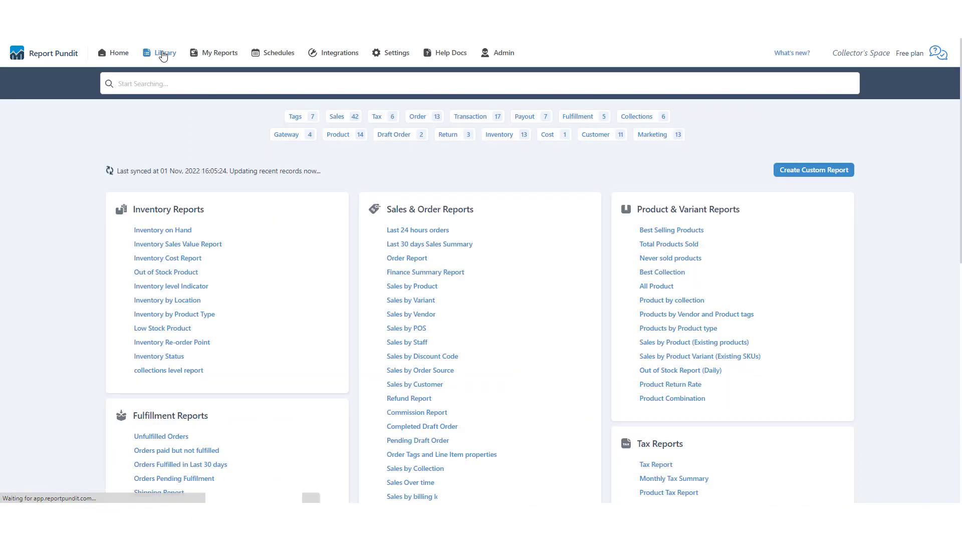
scroll(353, 251, down, 10)
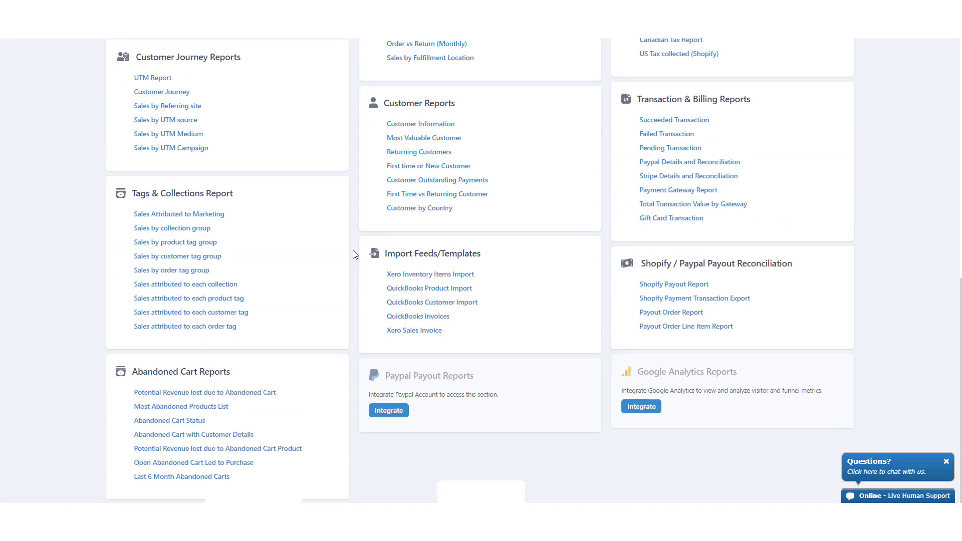
scroll(353, 251, up, 10)
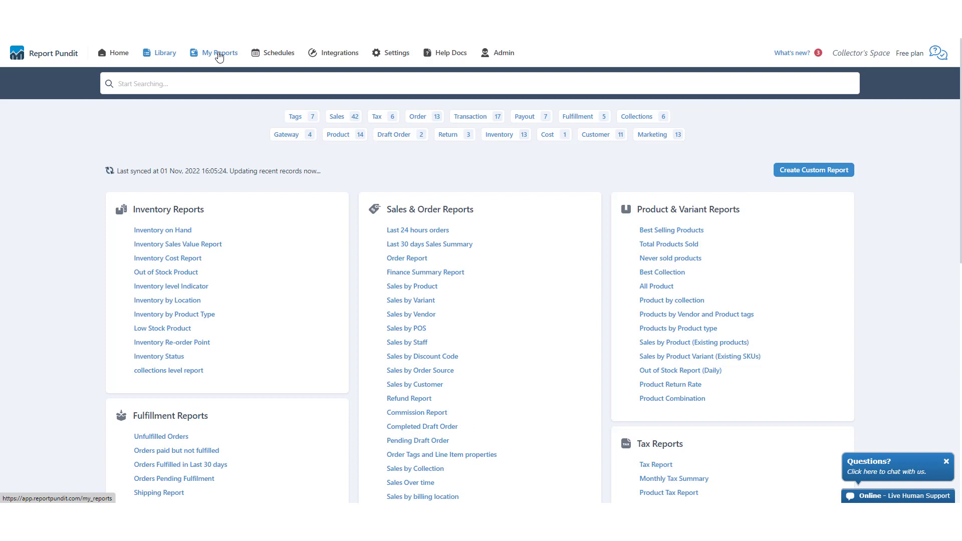
- Visit My Reports, Schedules and Integrations, scrolling through the integration cards
click(219, 54)
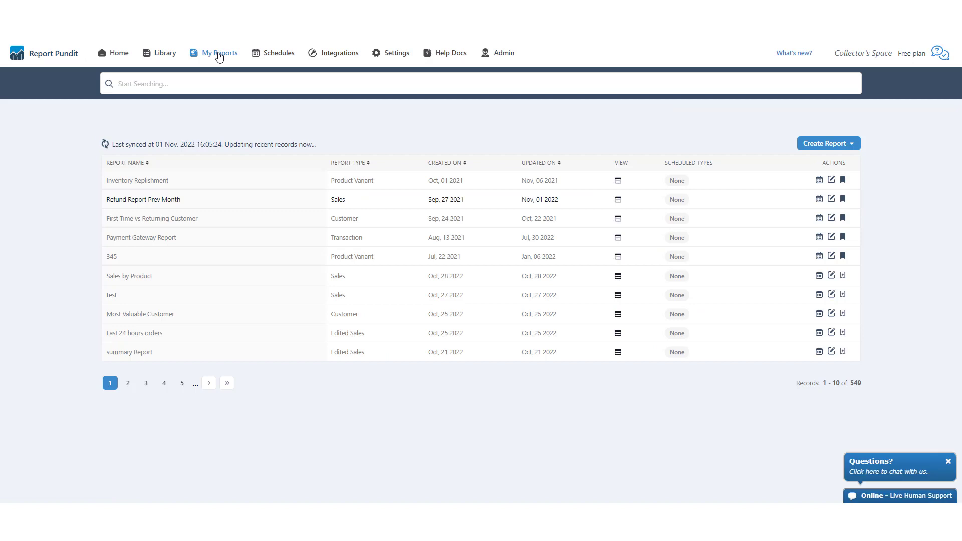
click(279, 55)
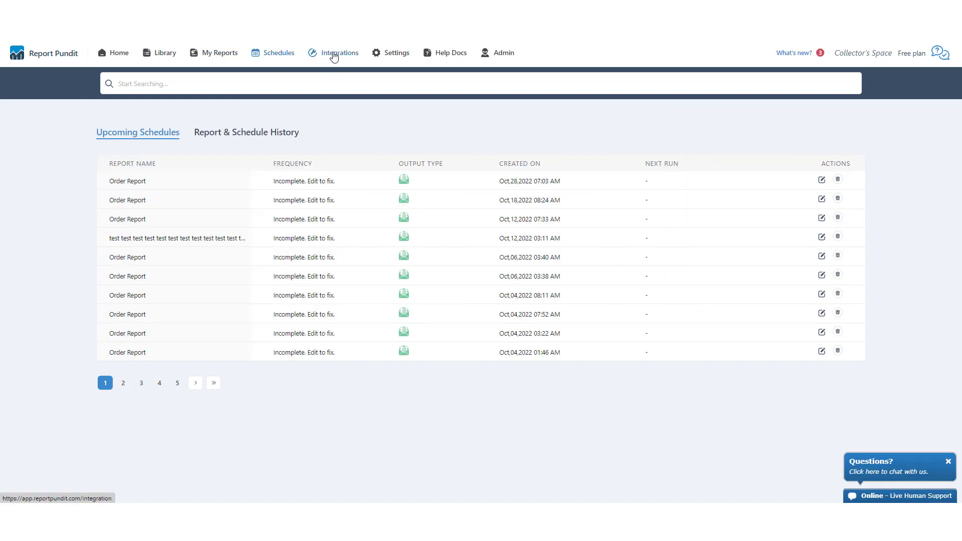
click(336, 61)
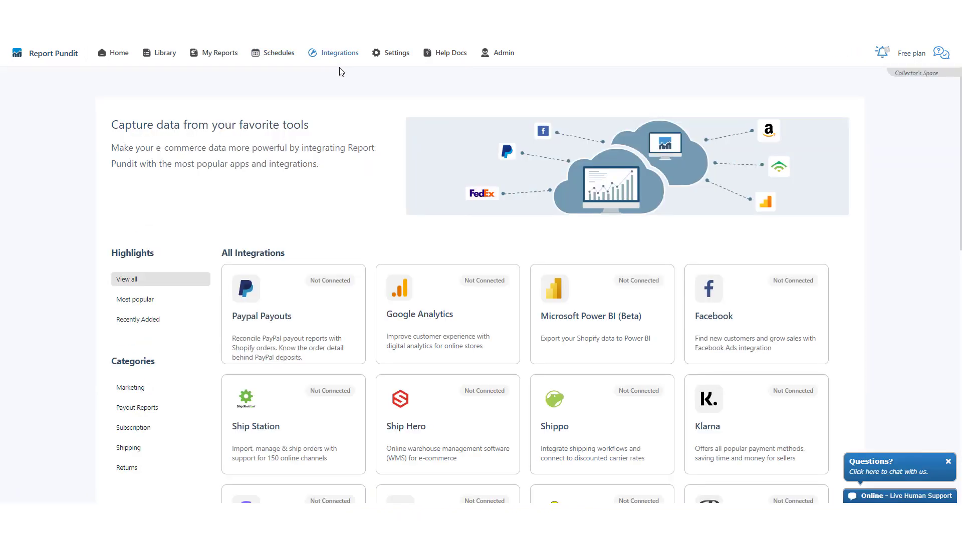
scroll(346, 90, down, 7)
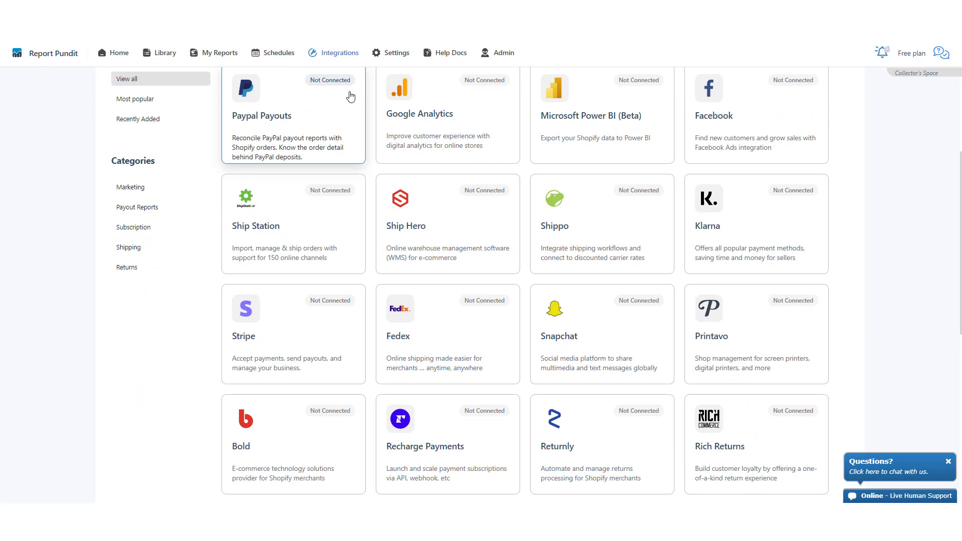
scroll(349, 95, down, 3)
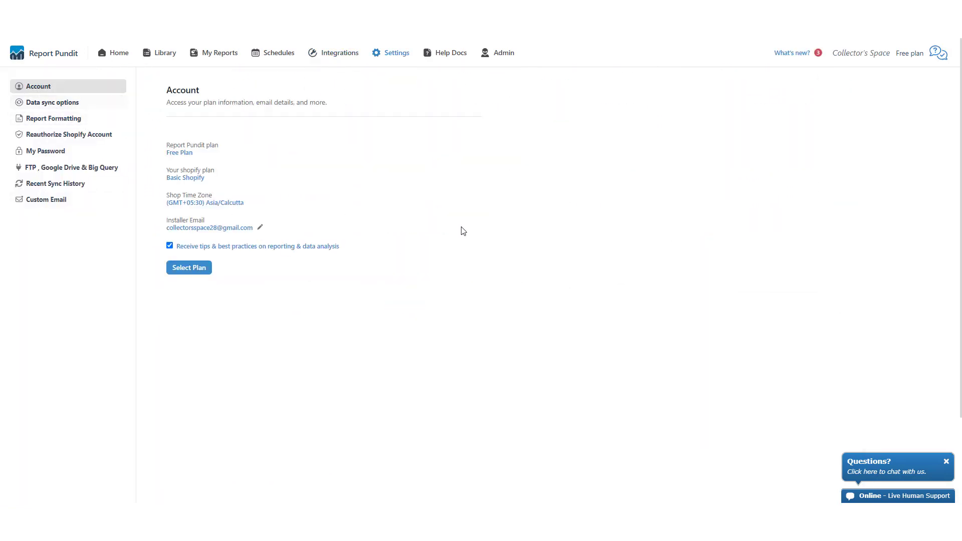
- Return to Home, preview the Create Report options, and scroll the favourite reports dashboard
click(120, 53)
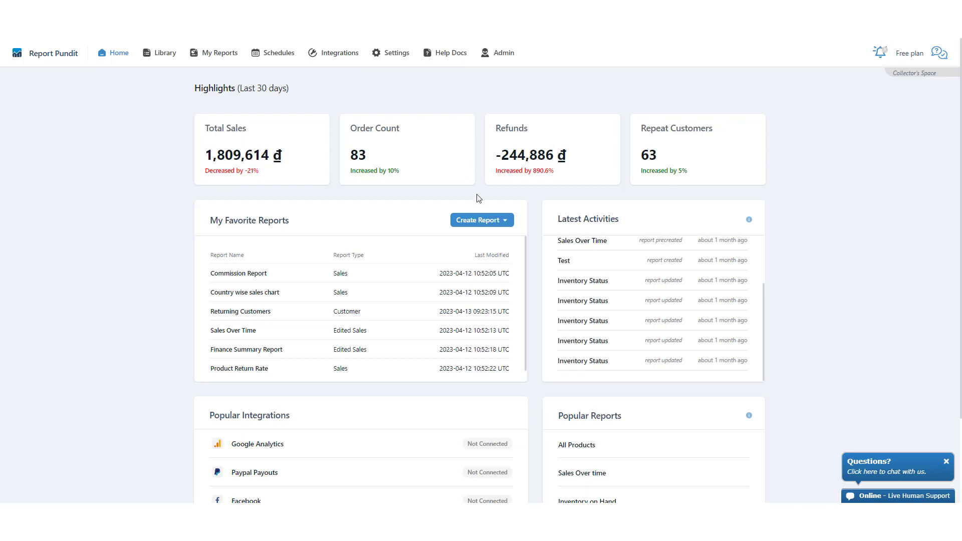
click(505, 222)
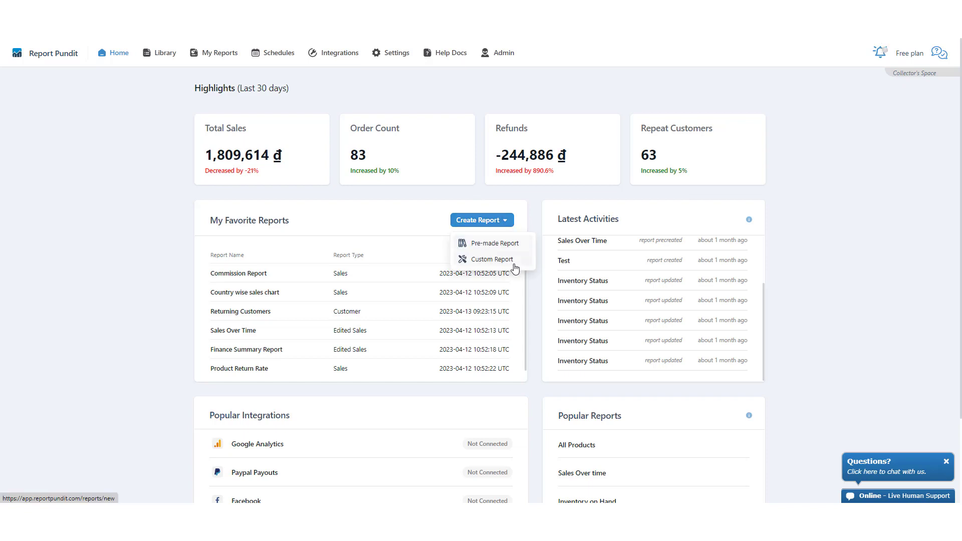
click(532, 286)
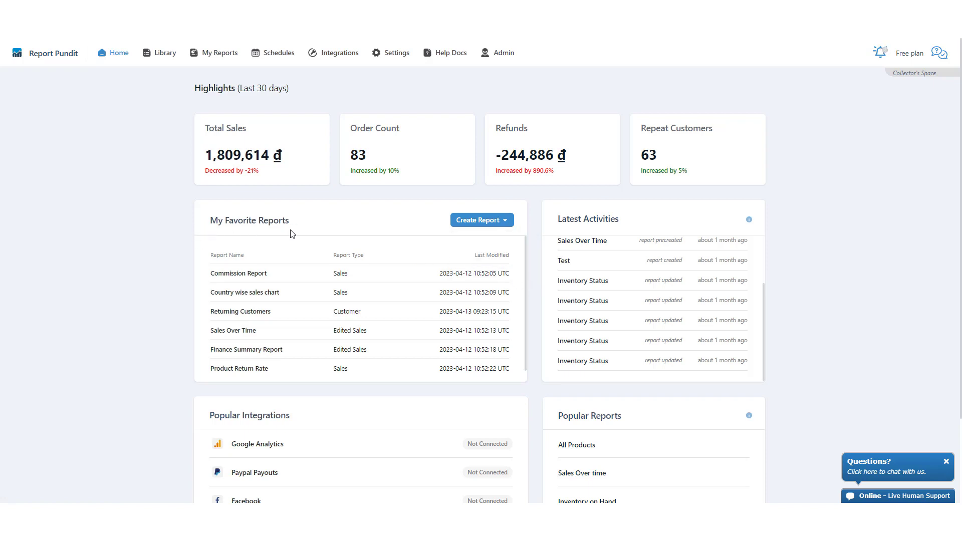
scroll(269, 295, down, 3)
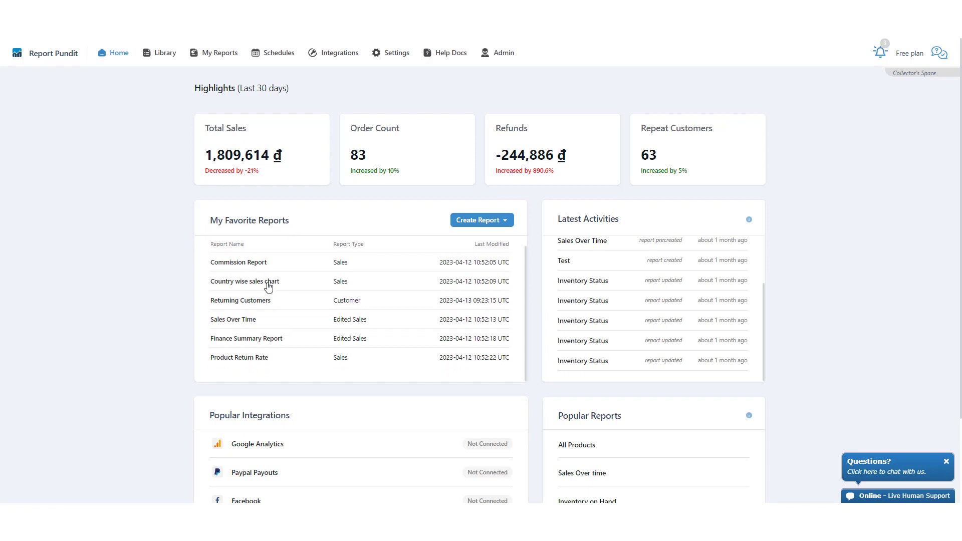
scroll(270, 294, up, 1)
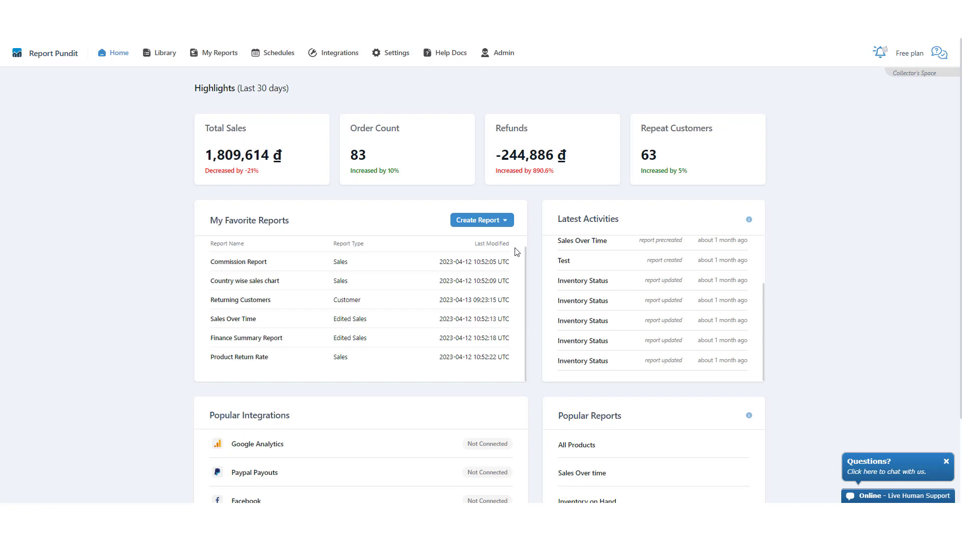
scroll(517, 252, down, 2)
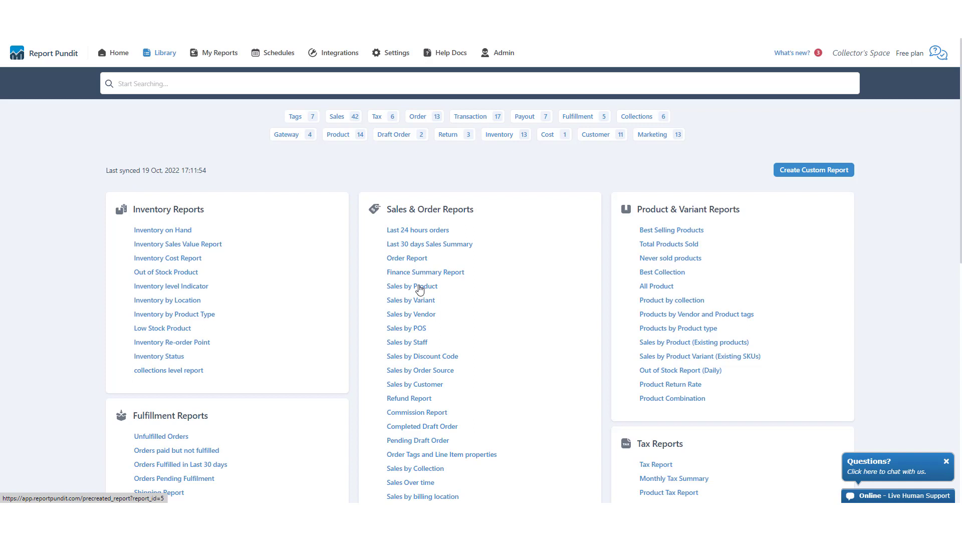
- Open the Sales by Product report from the Sales & Order Reports list
click(420, 290)
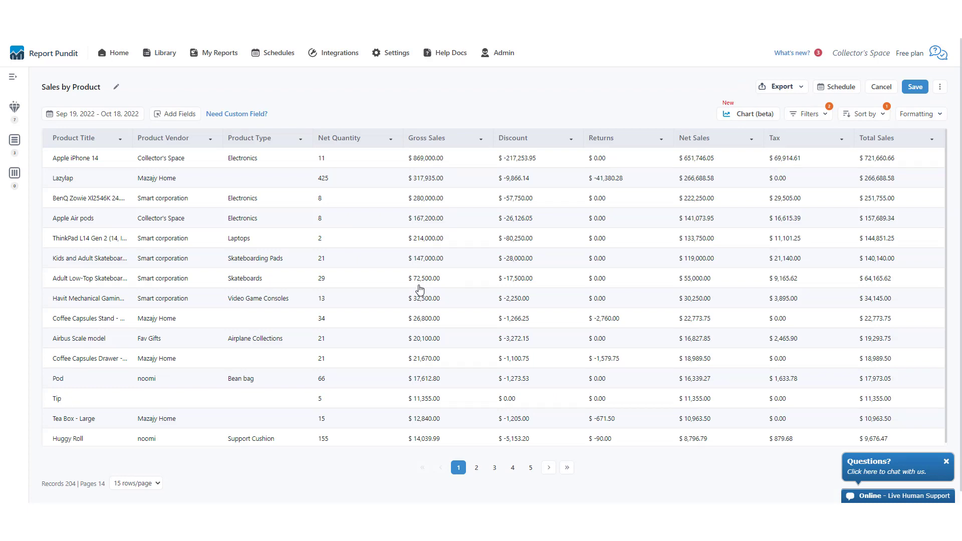
- Preview the Day/Week, Month, Quarter, Year and Hour periods, keeping Last 30 days (Sep 19 – Oct 18, 2022)
click(72, 114)
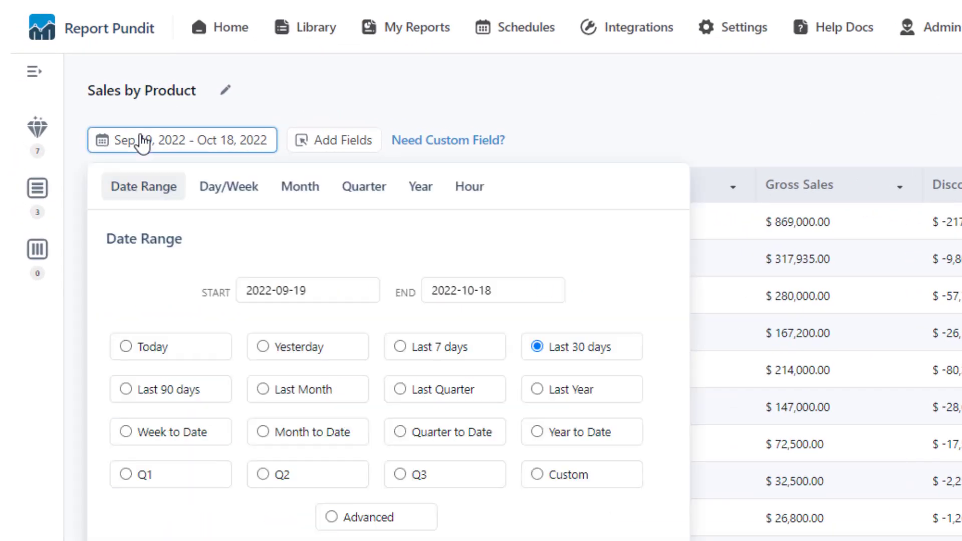
click(244, 190)
click(316, 193)
click(366, 193)
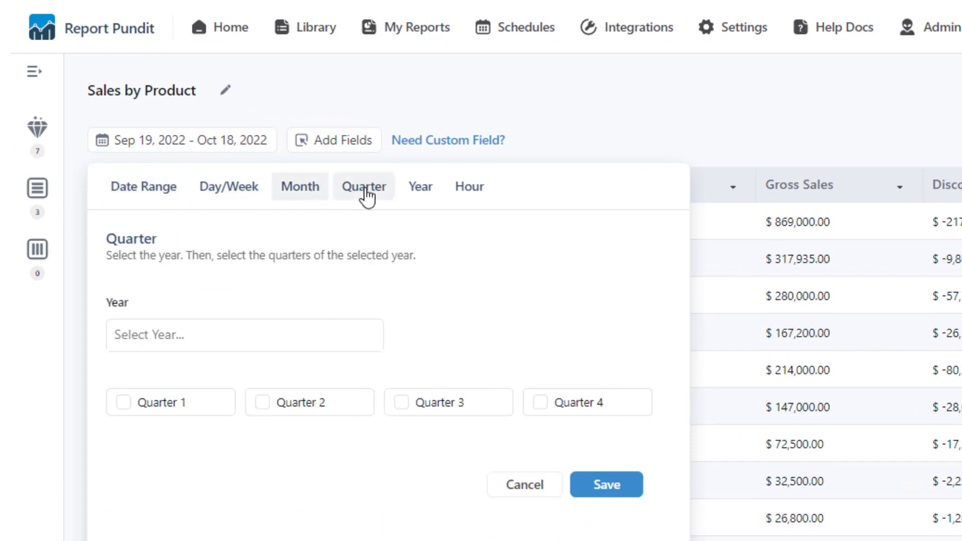
click(423, 194)
click(471, 195)
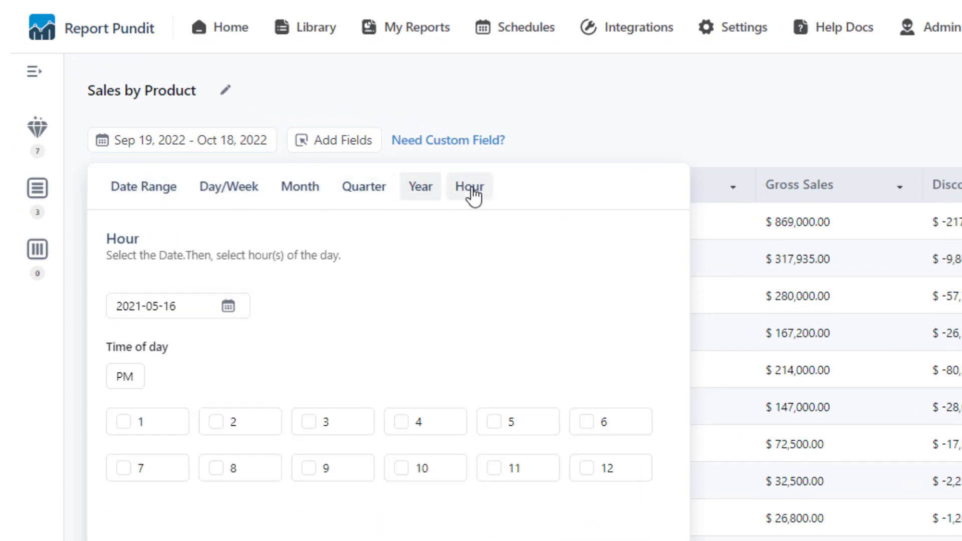
click(175, 191)
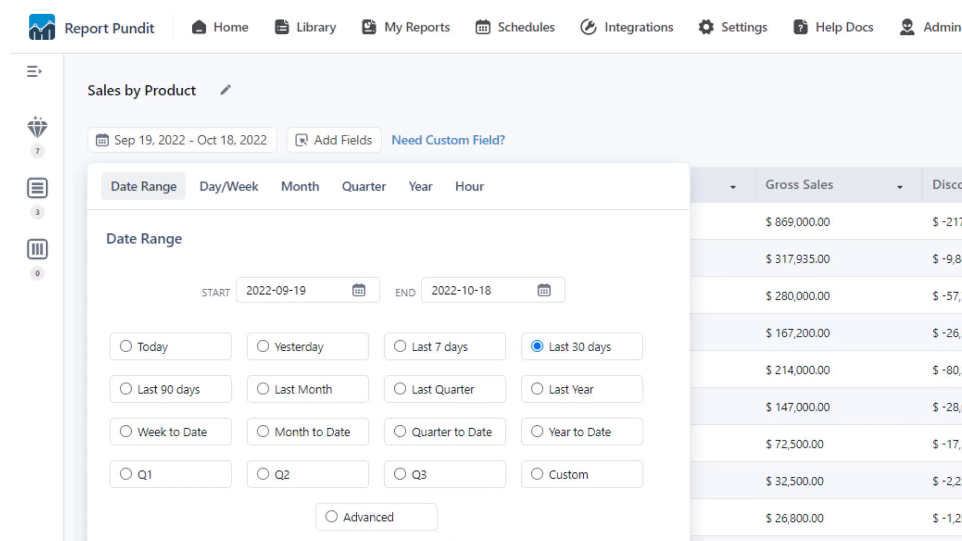
- Browse and search the Add Fields list, then close it without adding any field
click(314, 148)
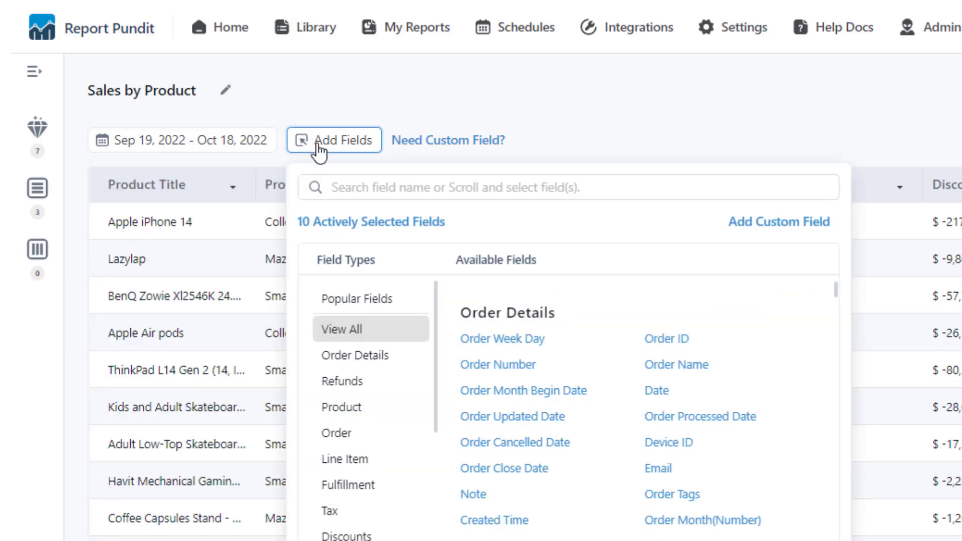
click(494, 186)
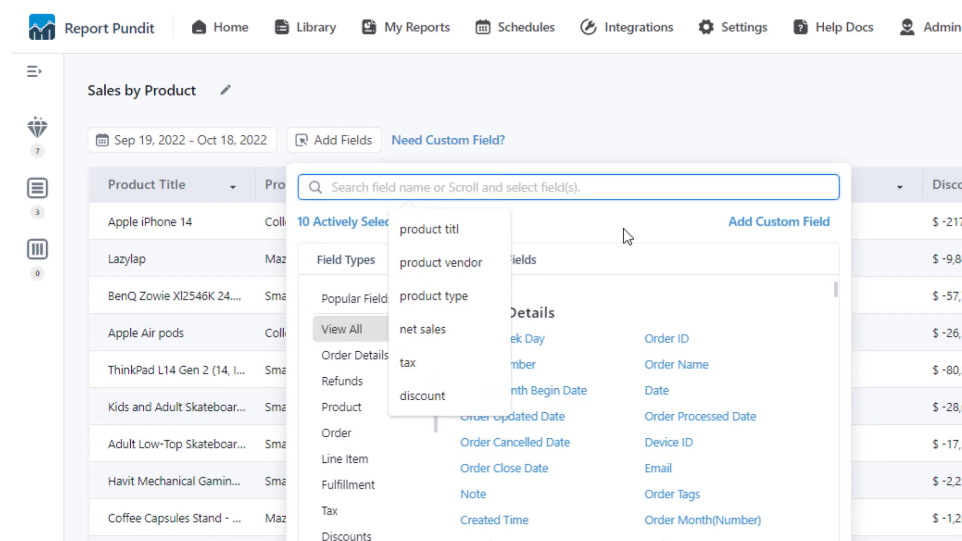
click(623, 284)
scroll(537, 346, down, 10)
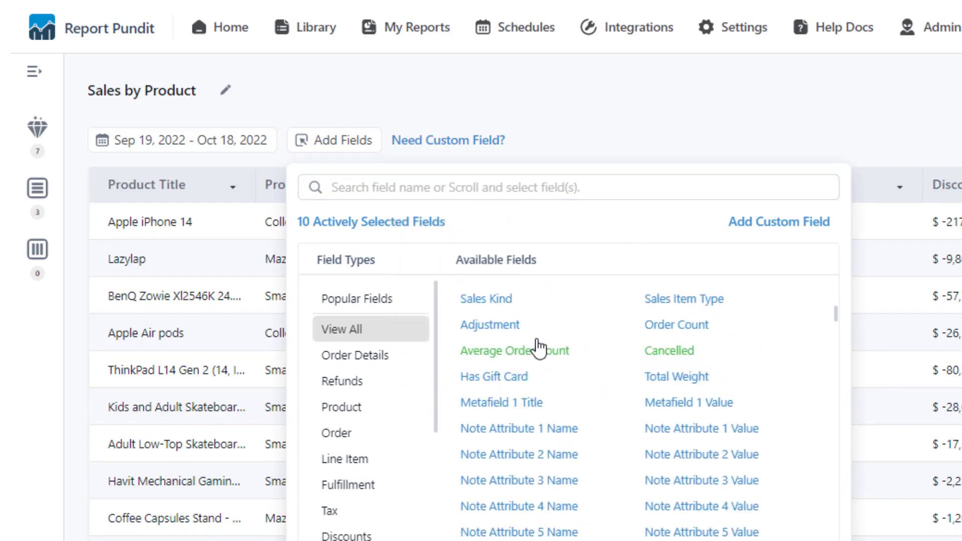
scroll(539, 348, up, 5)
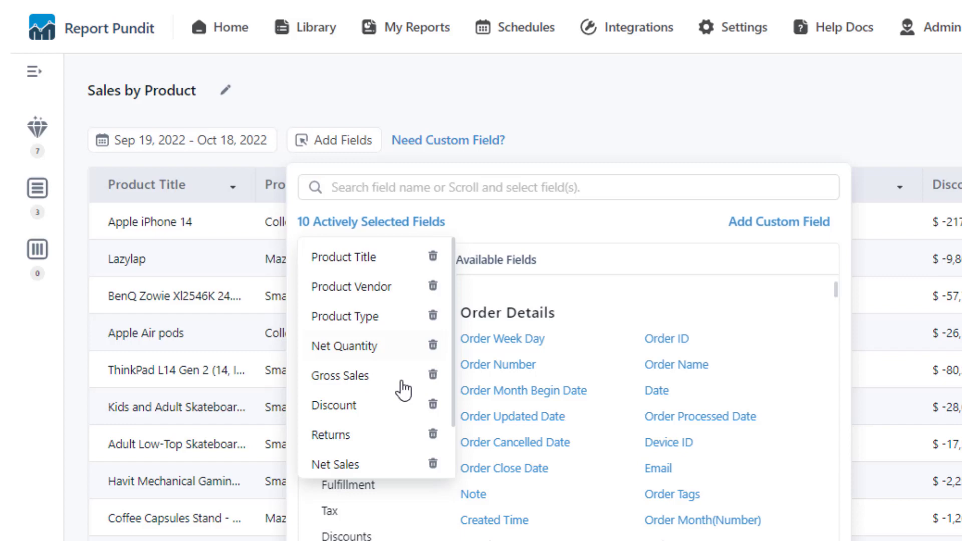
click(739, 121)
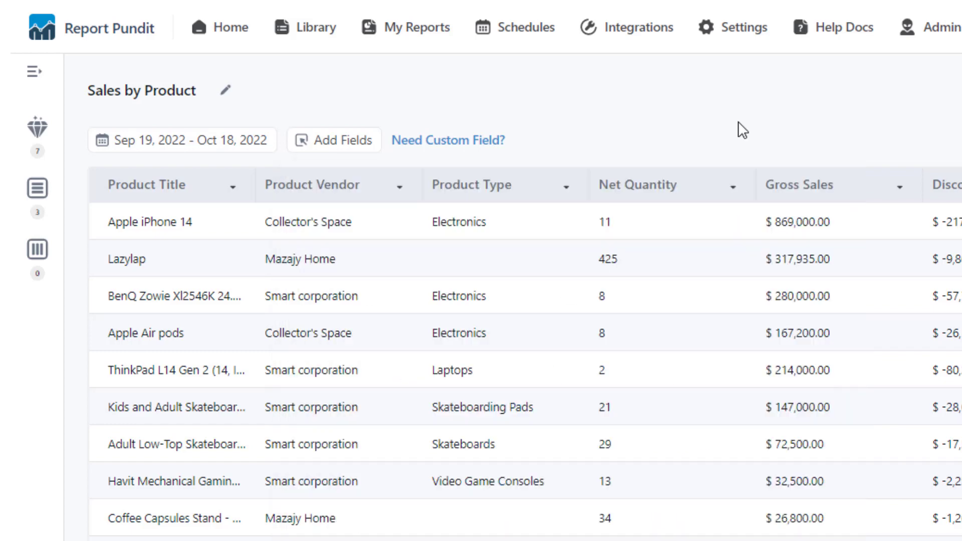
- Expand the Active Fields panel and move Net Quantity below Gross Sales
click(39, 75)
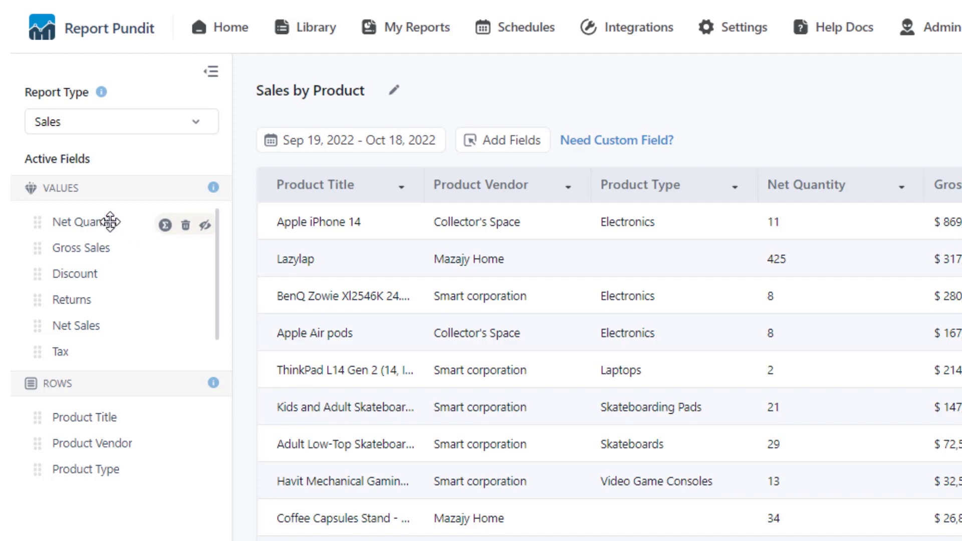
drag(105, 221, 131, 207)
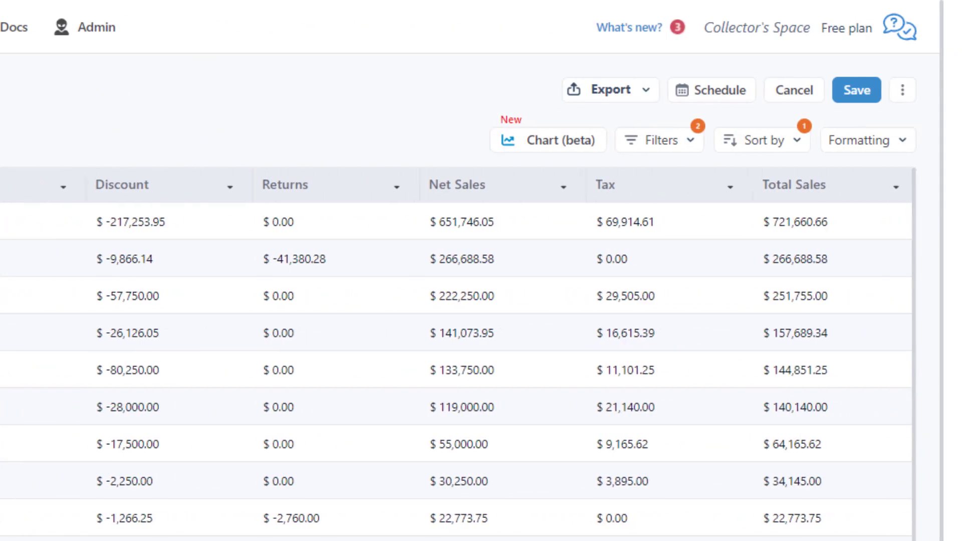
click(682, 145)
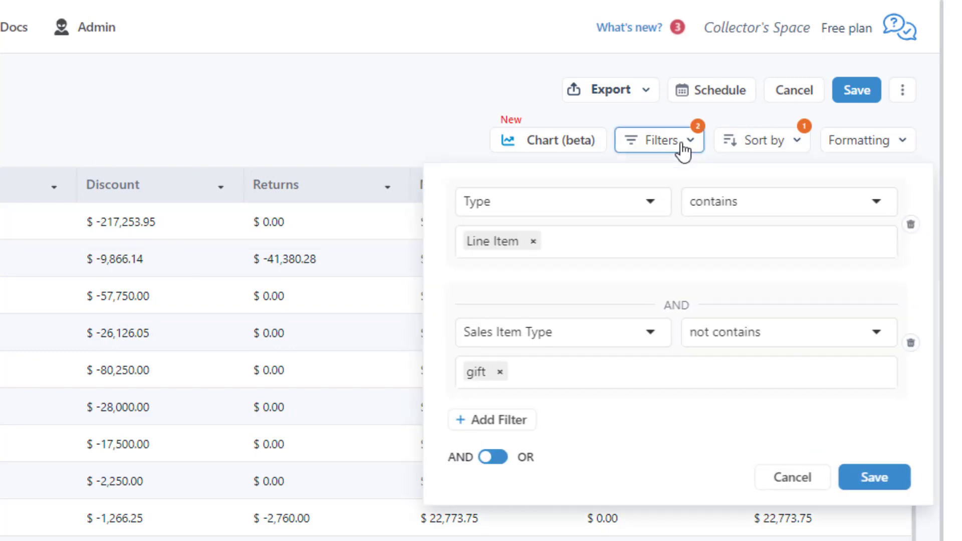
click(502, 427)
click(631, 390)
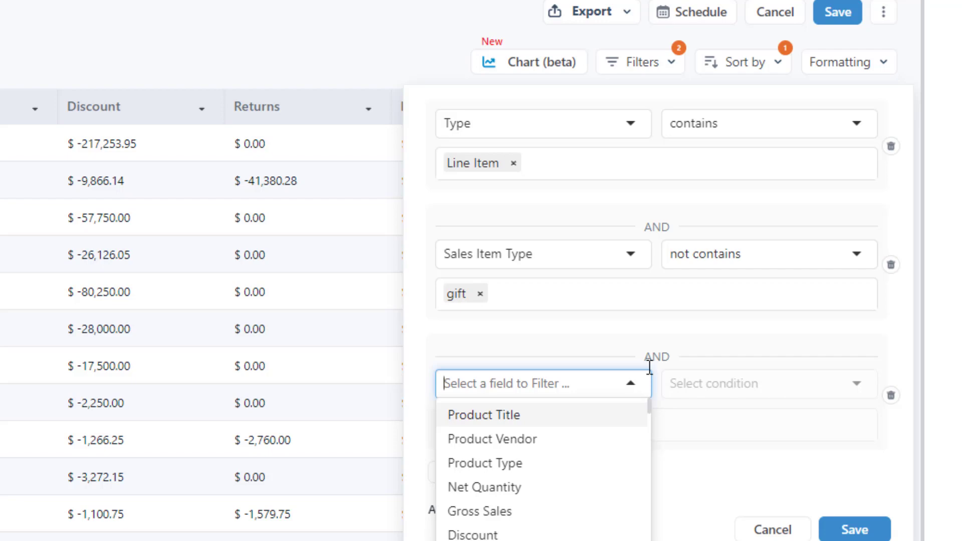
click(669, 347)
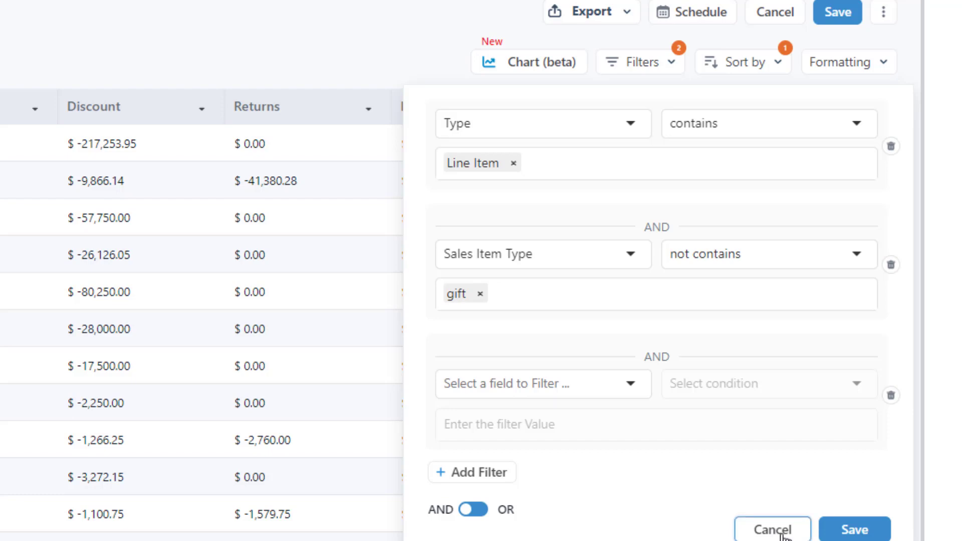
click(769, 529)
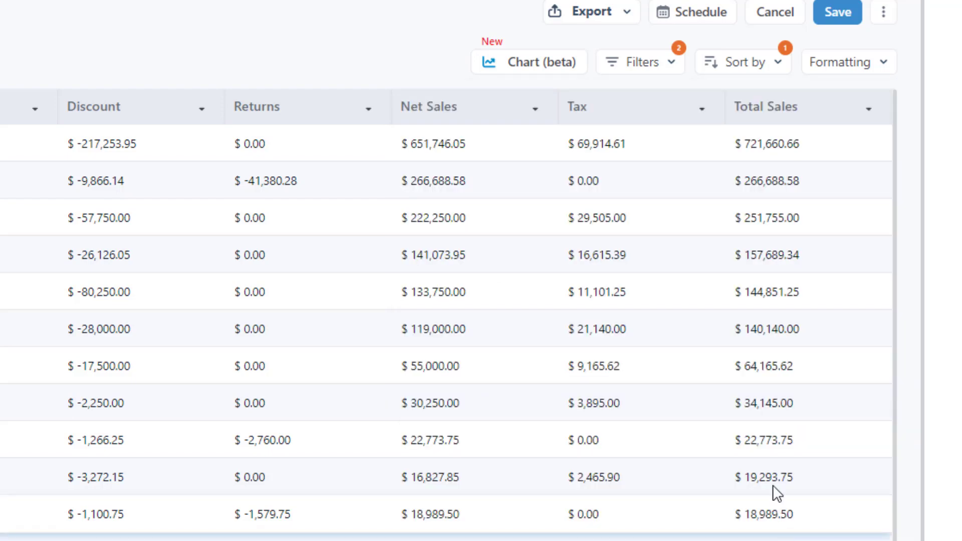
- Review the sort settings, keeping Total Sales descending with All records, then open Formatting
click(762, 75)
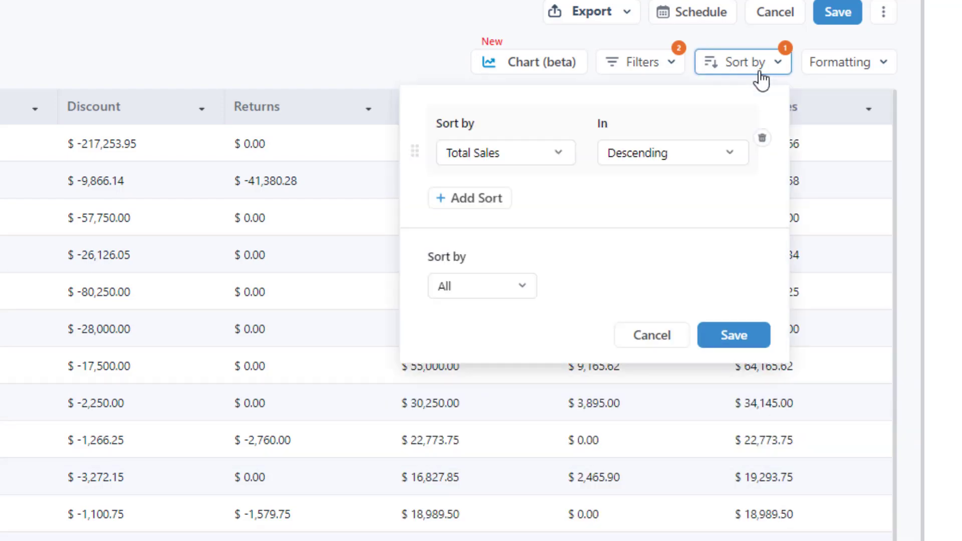
click(731, 154)
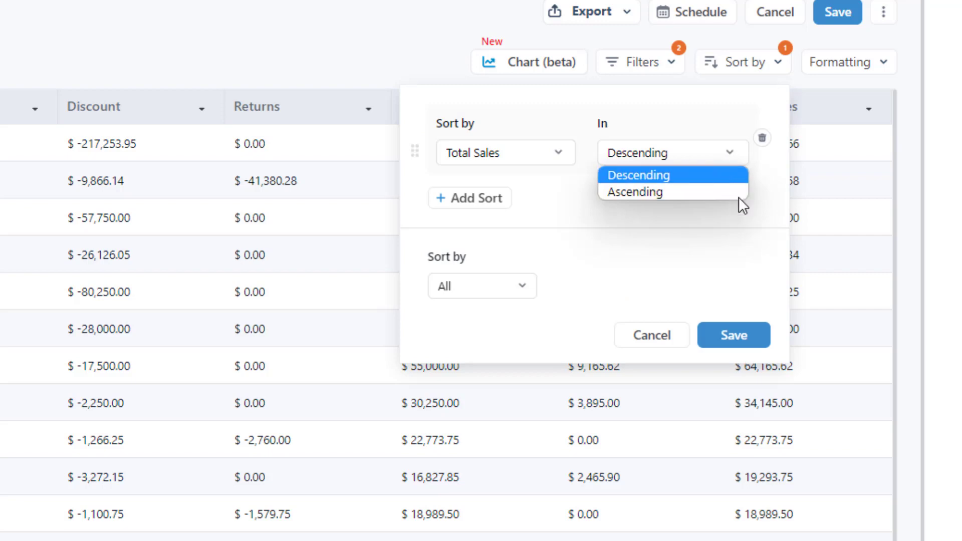
click(758, 231)
click(469, 295)
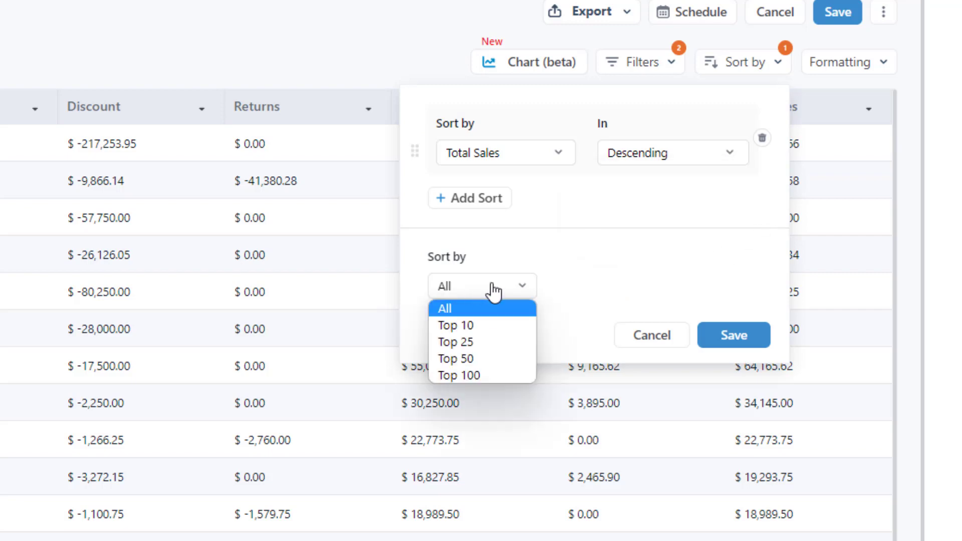
click(602, 263)
click(668, 338)
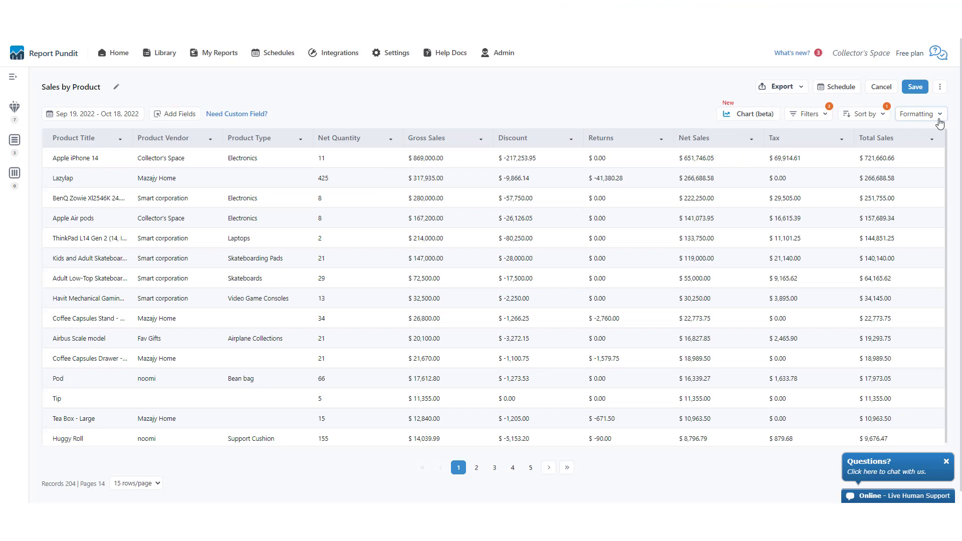
click(939, 122)
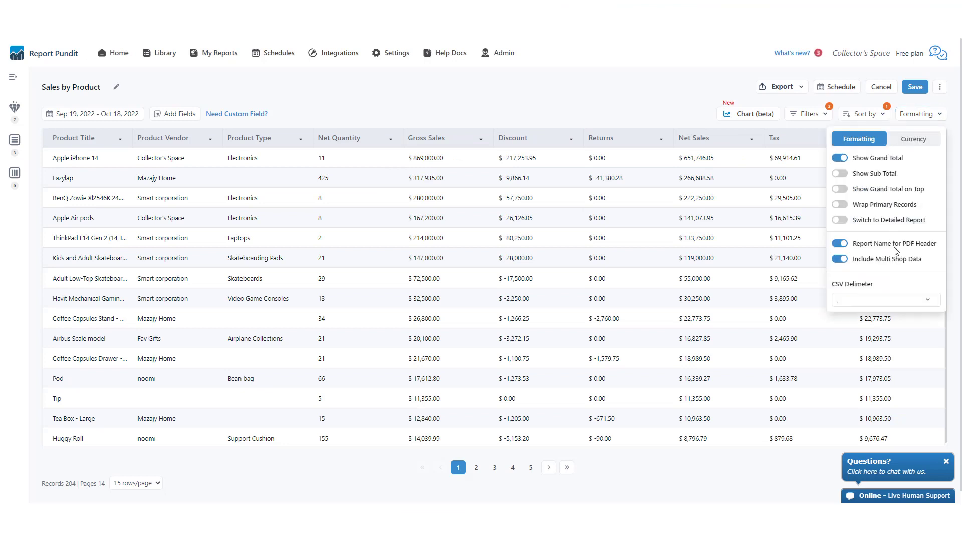
- Check the CSV delimiter, currency symbol and number format choices without changing them
click(905, 302)
click(906, 283)
click(914, 139)
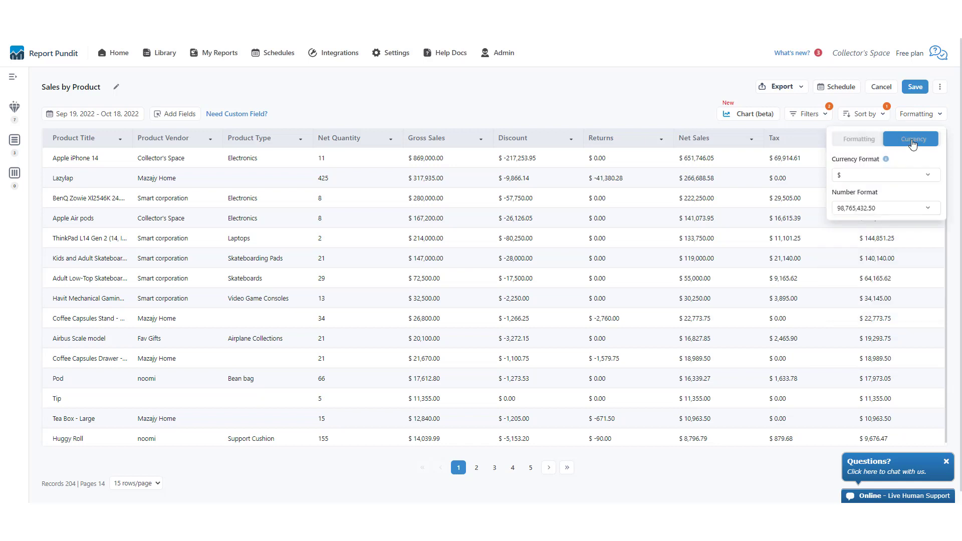
click(912, 175)
click(919, 210)
click(940, 242)
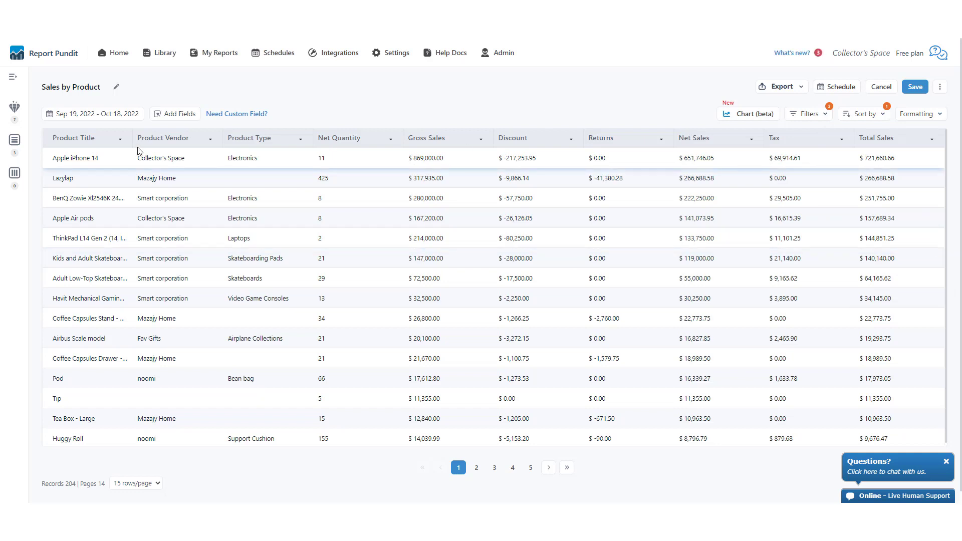
click(481, 142)
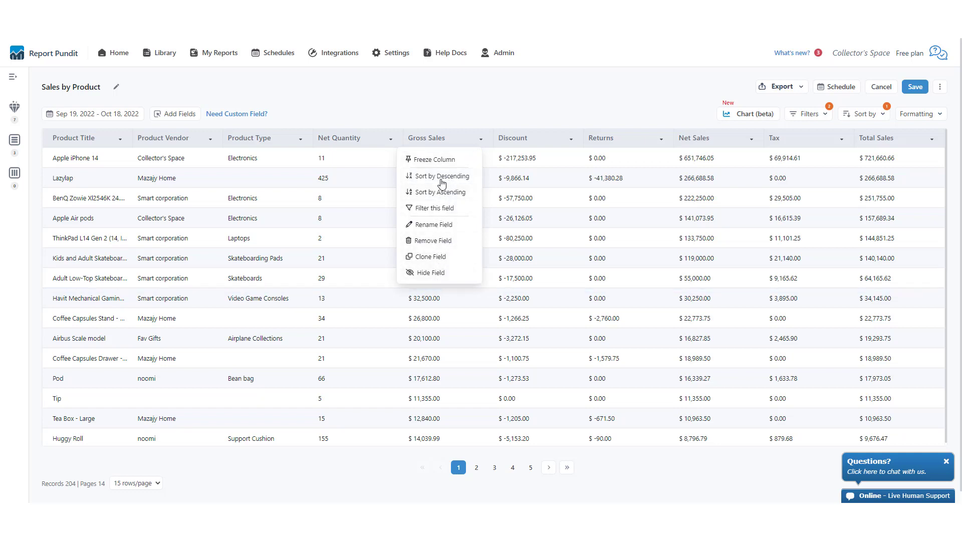
click(502, 108)
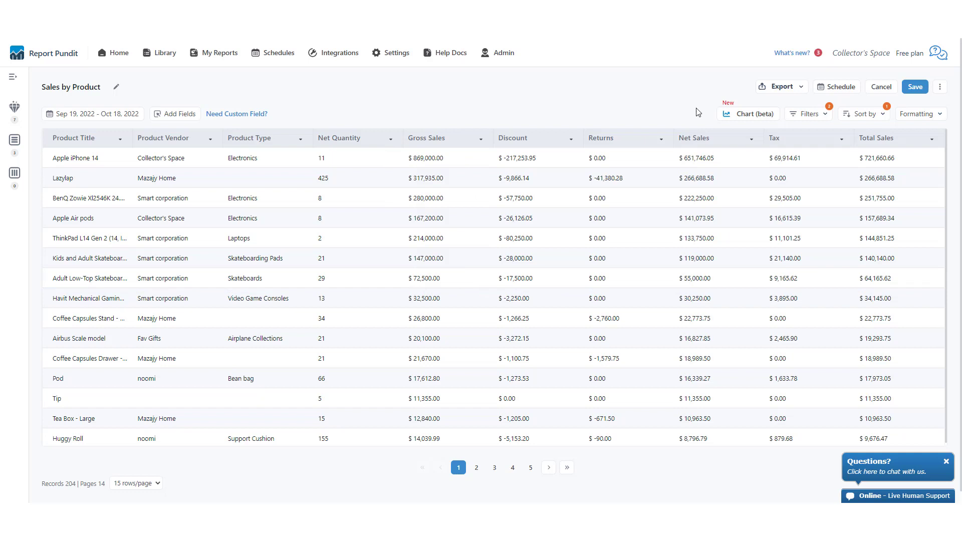
click(803, 88)
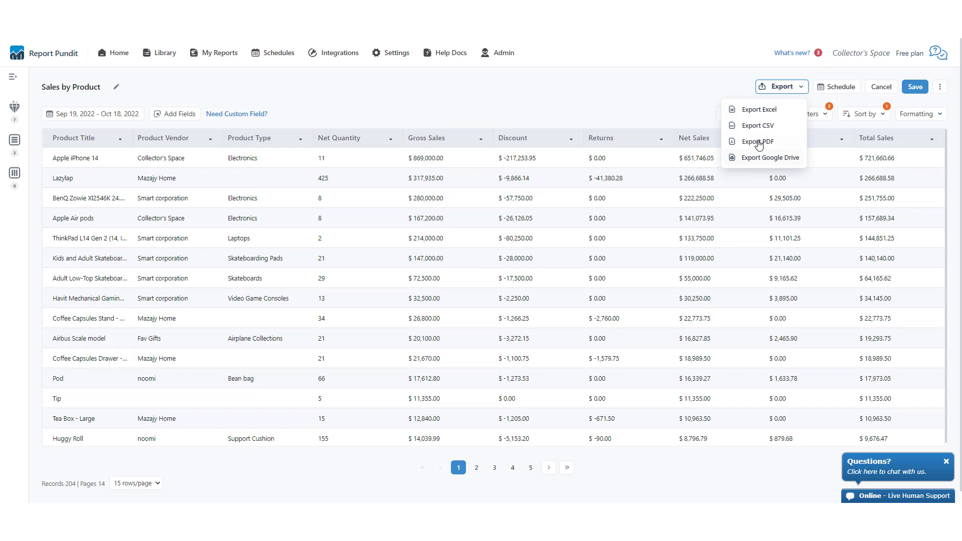
click(737, 96)
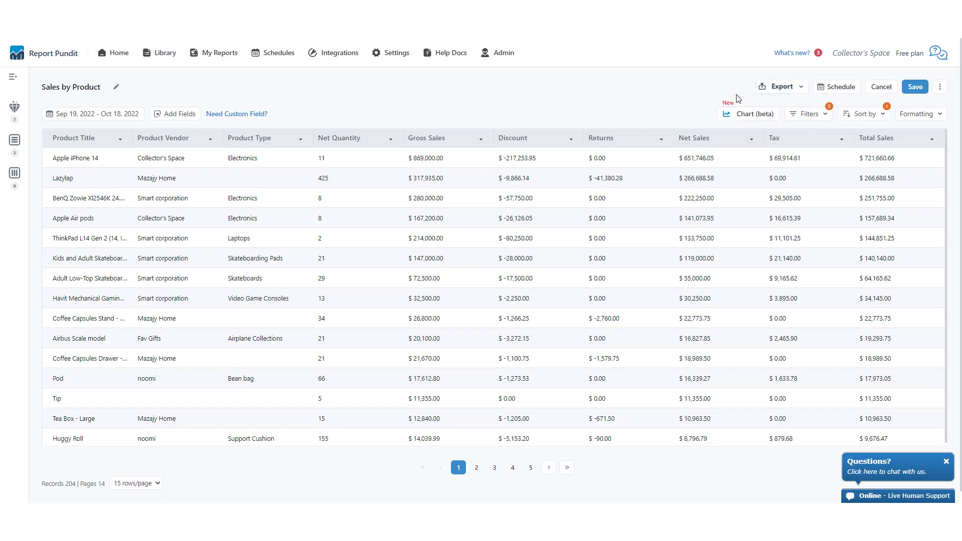
click(940, 87)
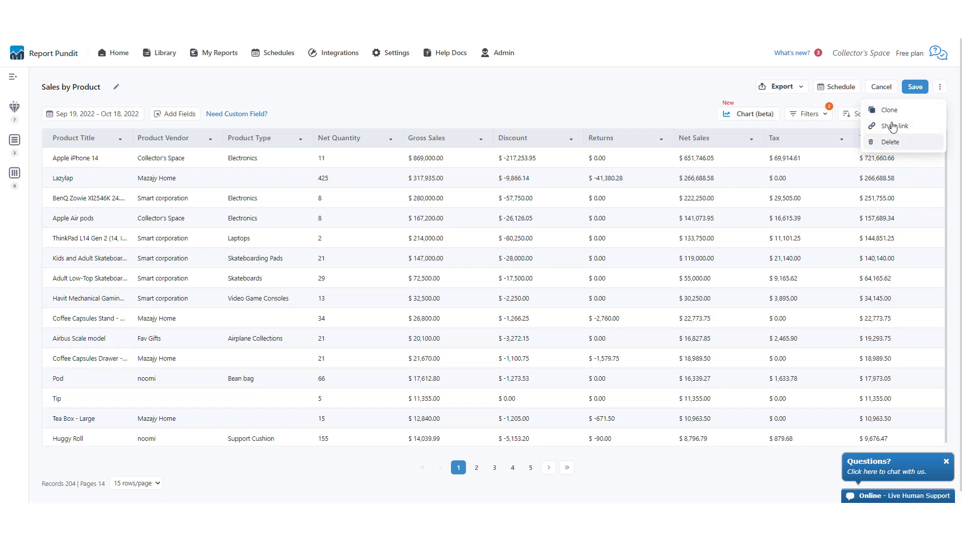
click(893, 73)
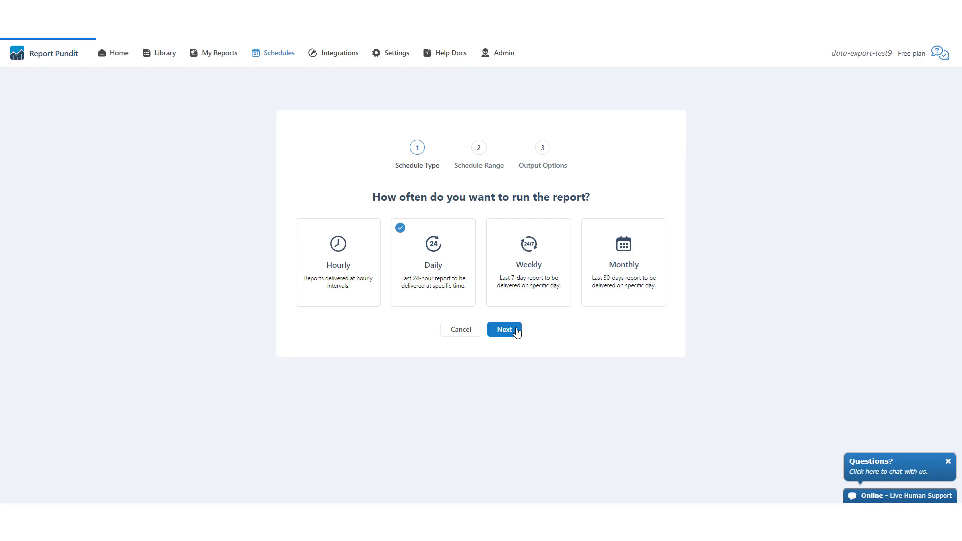
click(515, 330)
click(499, 273)
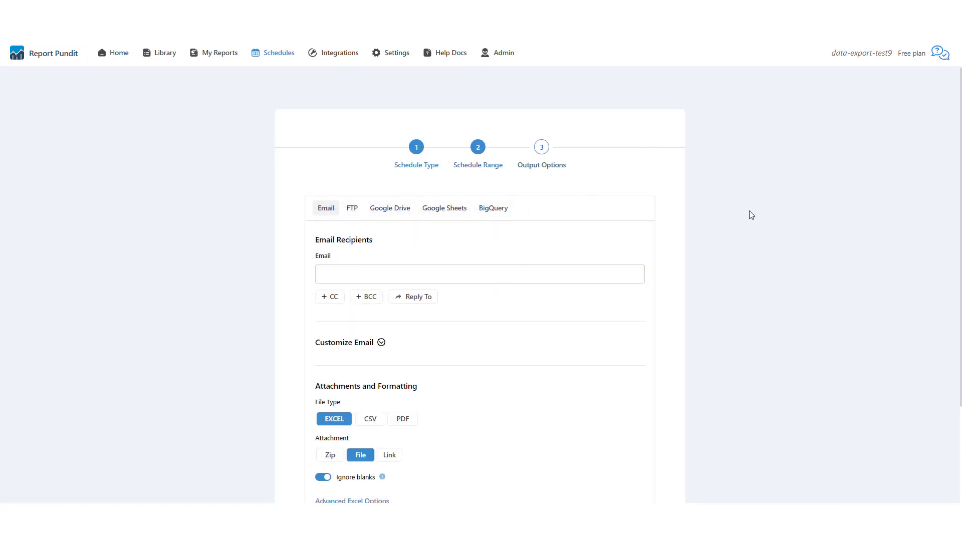
scroll(752, 215, down, 2)
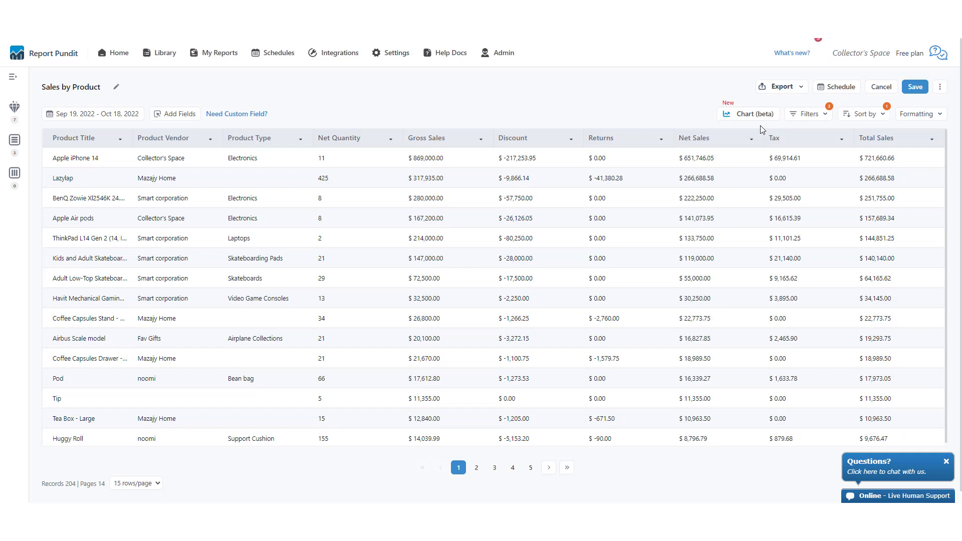
- Review the currency and display formatting tabs, then switch Sales by Product to Chart (beta) view
click(931, 113)
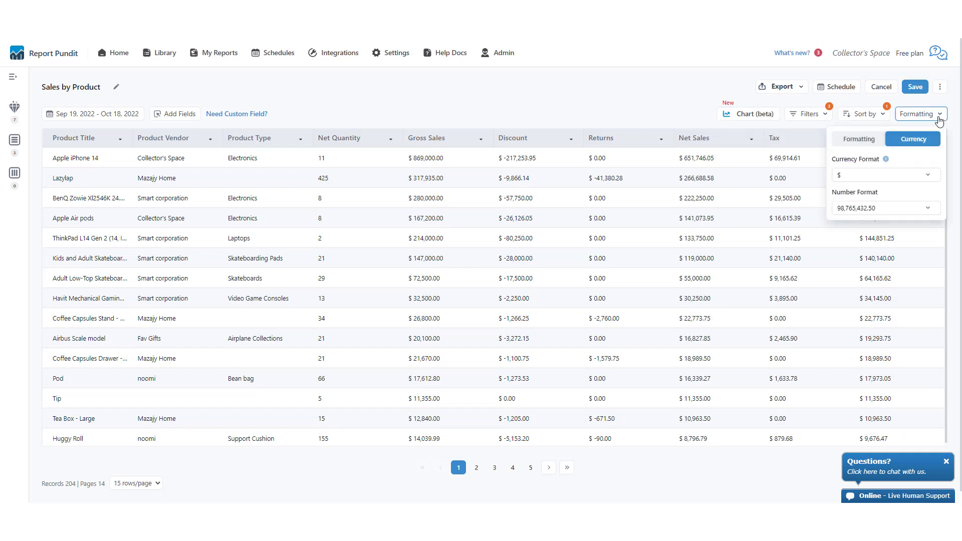
click(859, 140)
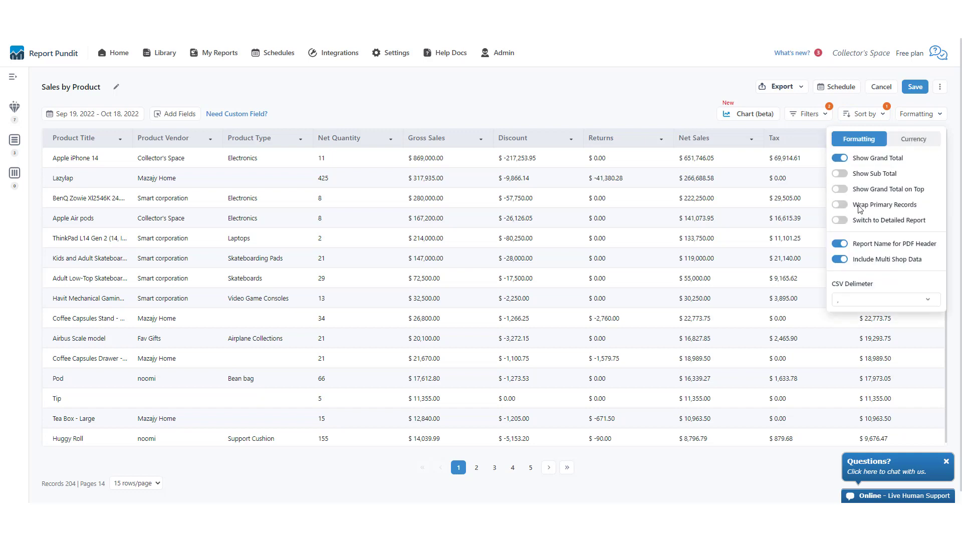
click(703, 86)
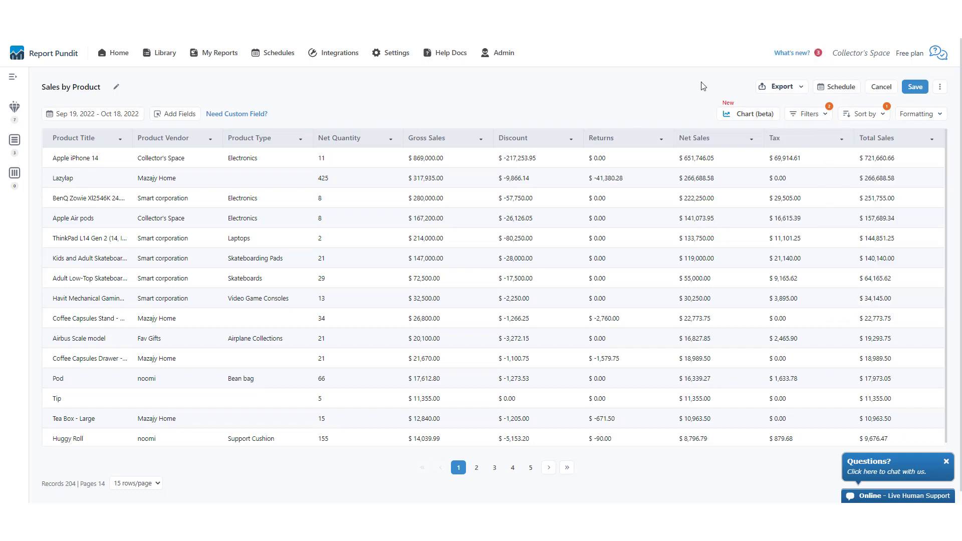
click(731, 118)
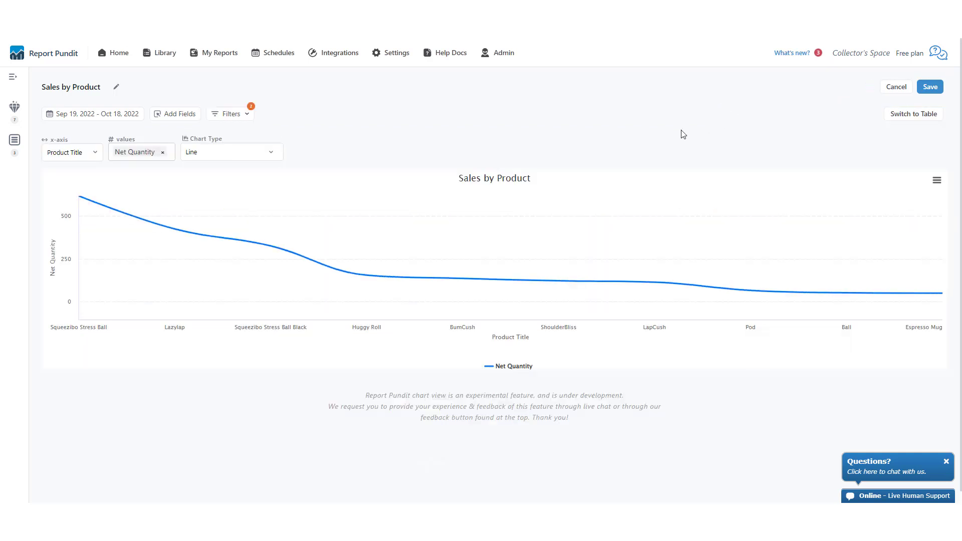
click(234, 156)
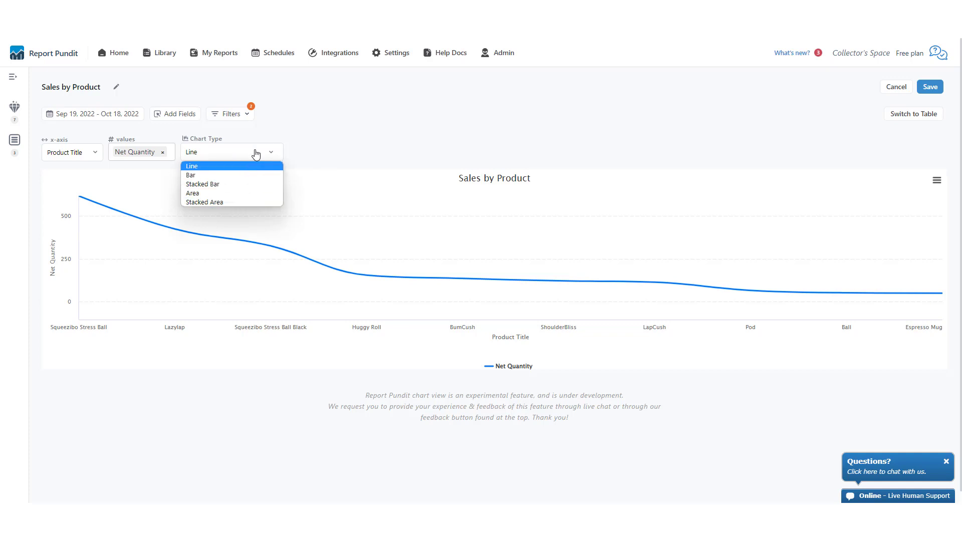
click(328, 113)
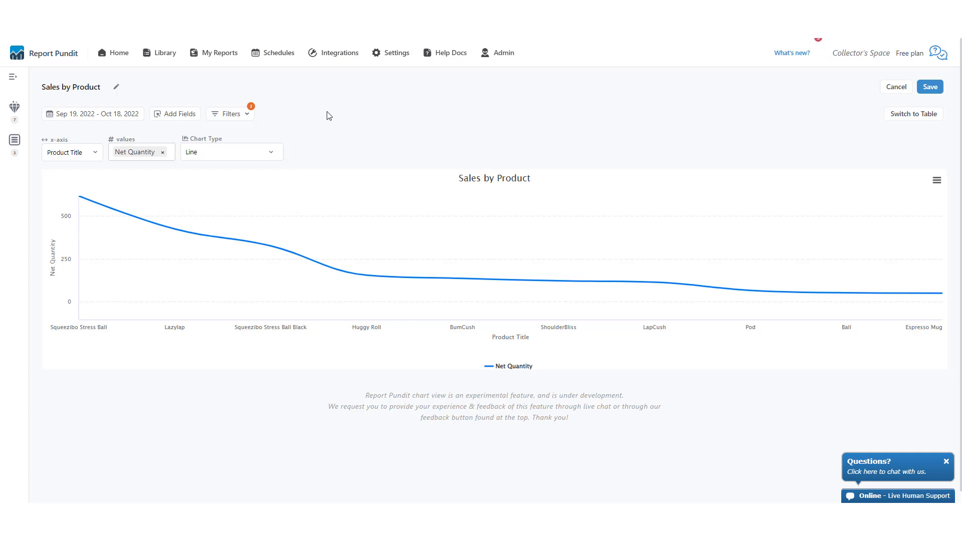
click(104, 118)
click(176, 114)
click(175, 113)
click(228, 114)
click(938, 181)
- Switch the report back to table view and go to the My Reports list
click(913, 119)
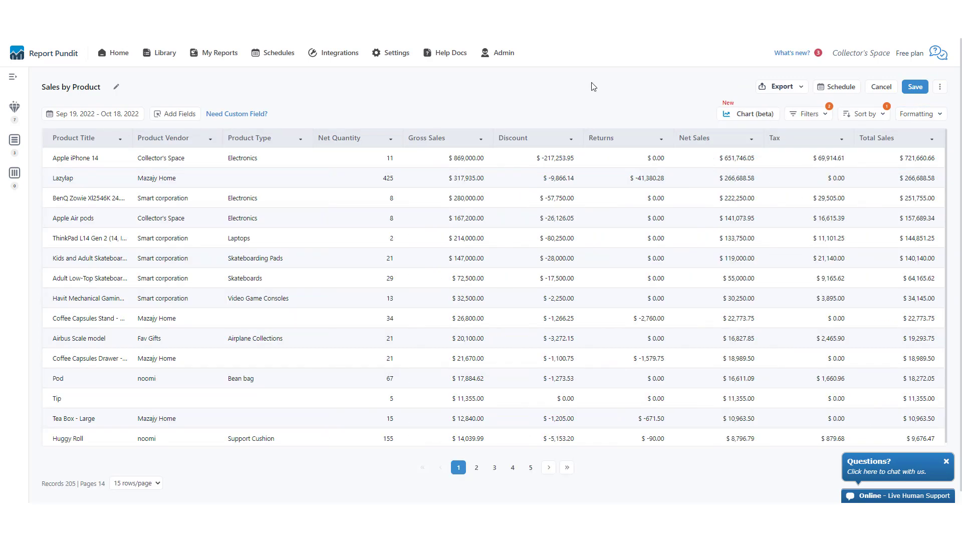
click(222, 55)
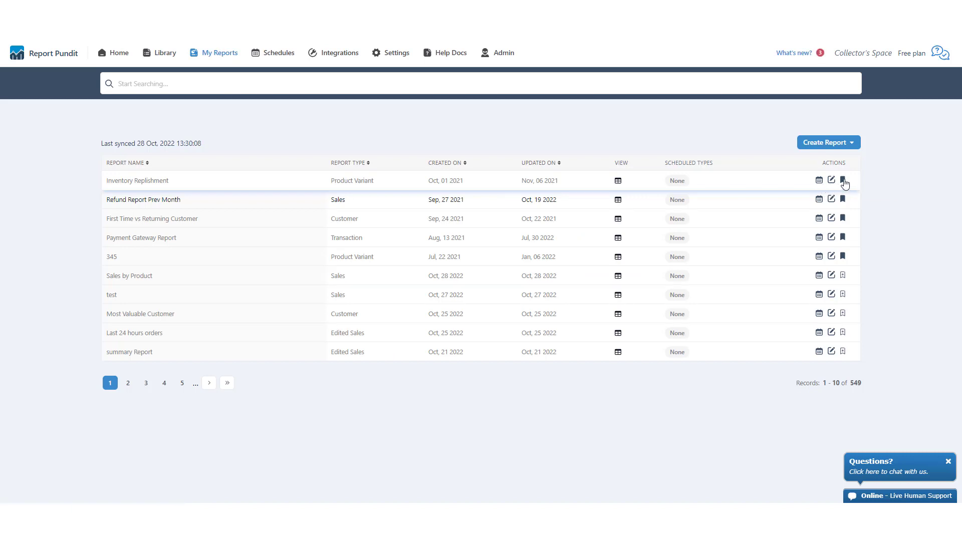
click(843, 182)
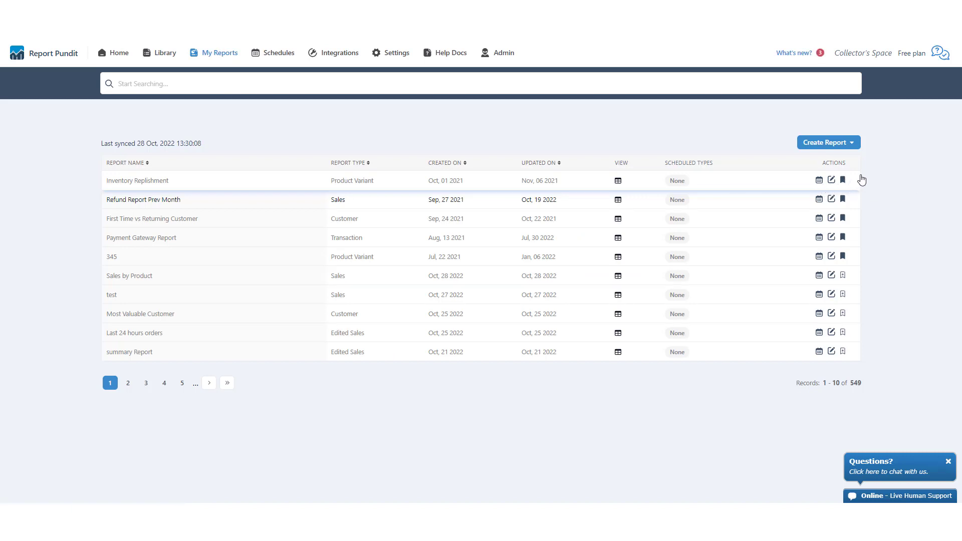
- Show the Upcoming Schedules list with the Sales by Product and Order Report runs
click(273, 56)
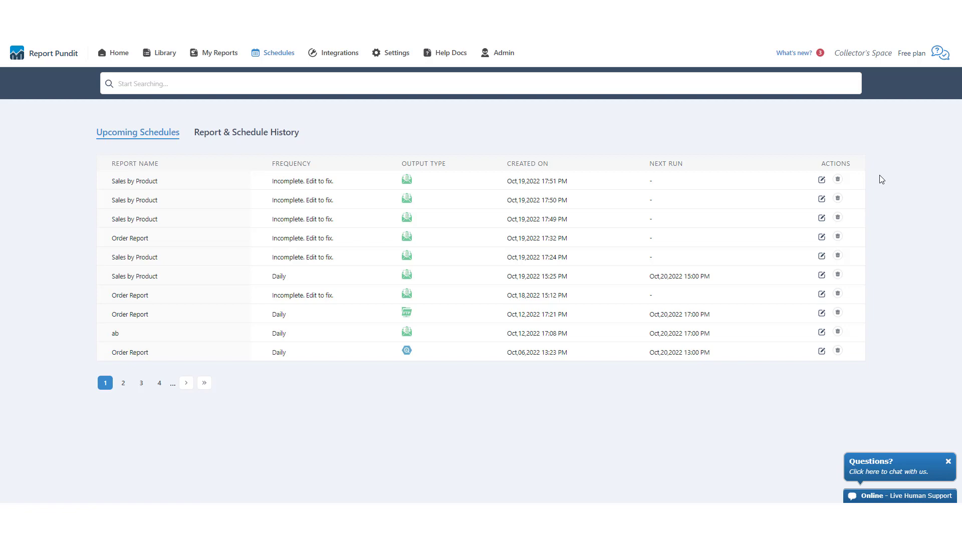
- Browse the Integrations page's Most Popular and Recently Added app cards, then return to the top
click(340, 53)
scroll(344, 73, down, 4)
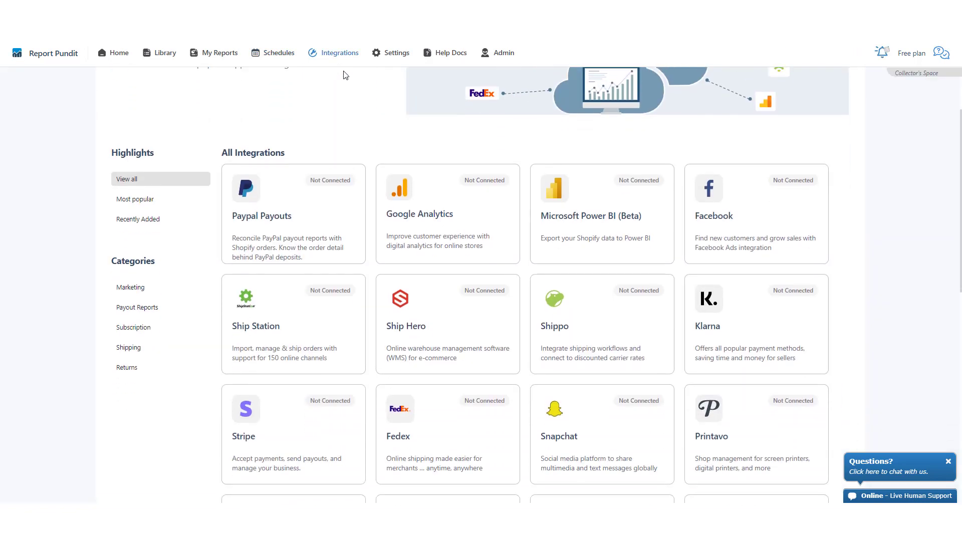
scroll(345, 75, down, 8)
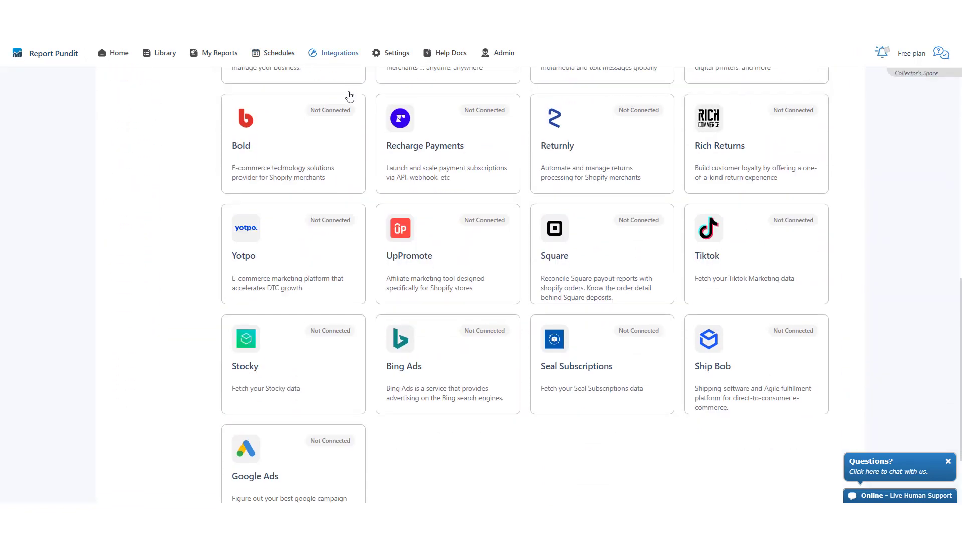
scroll(350, 96, up, 10)
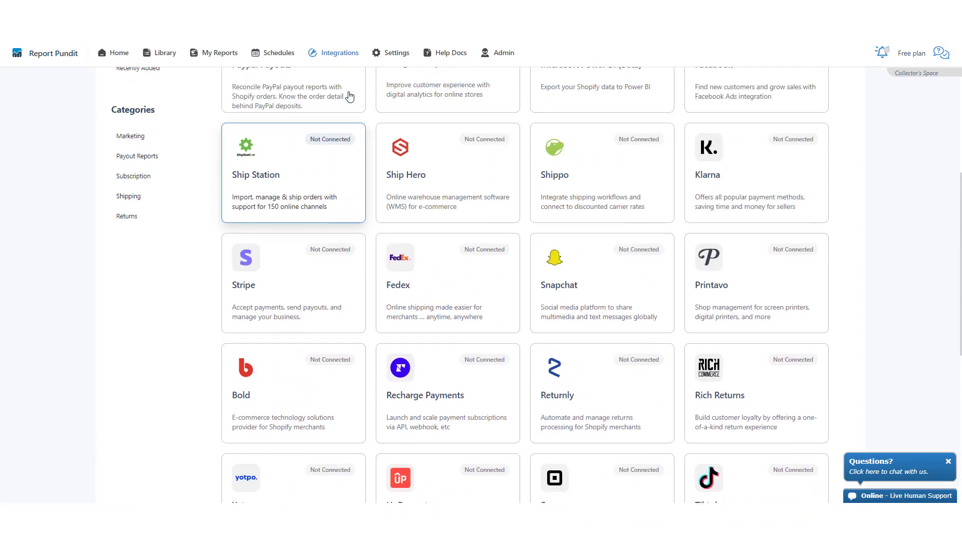
scroll(350, 96, up, 3)
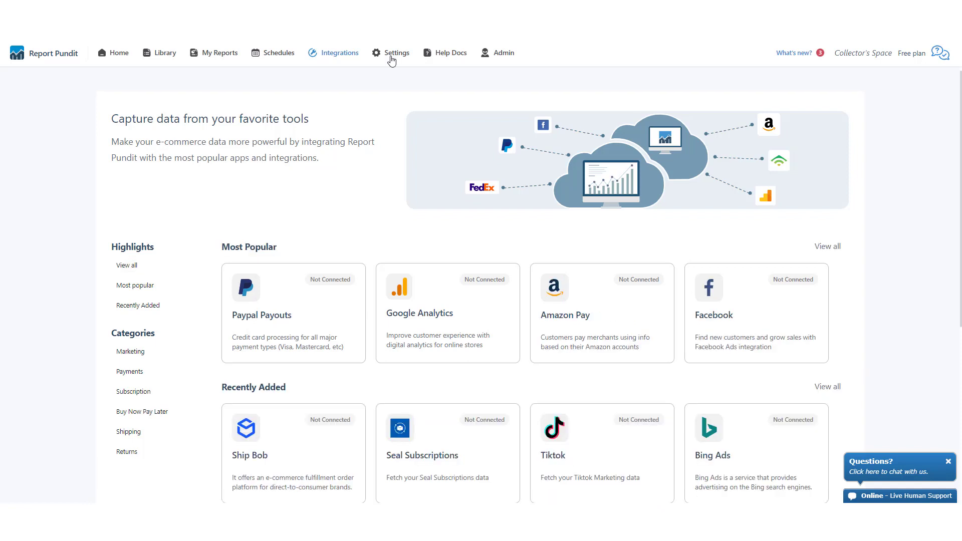
- Step through Settings: Data sync options, Report Formatting, Reauthorize Shopify Account, then My Password
click(392, 54)
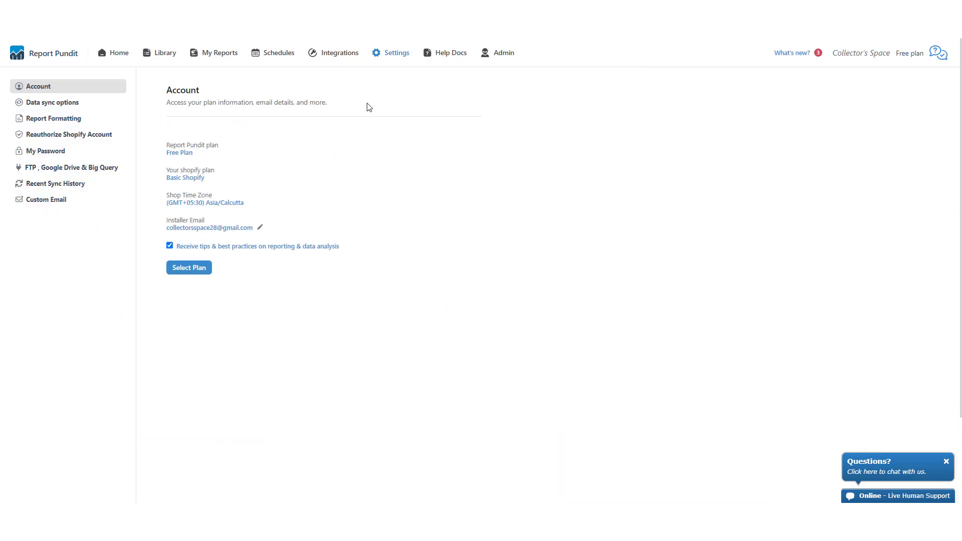
click(46, 103)
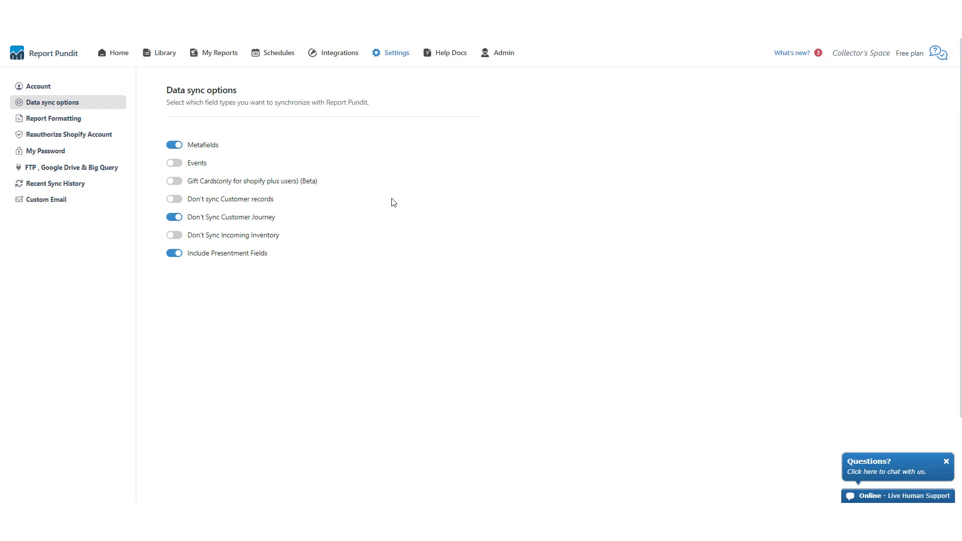
click(73, 119)
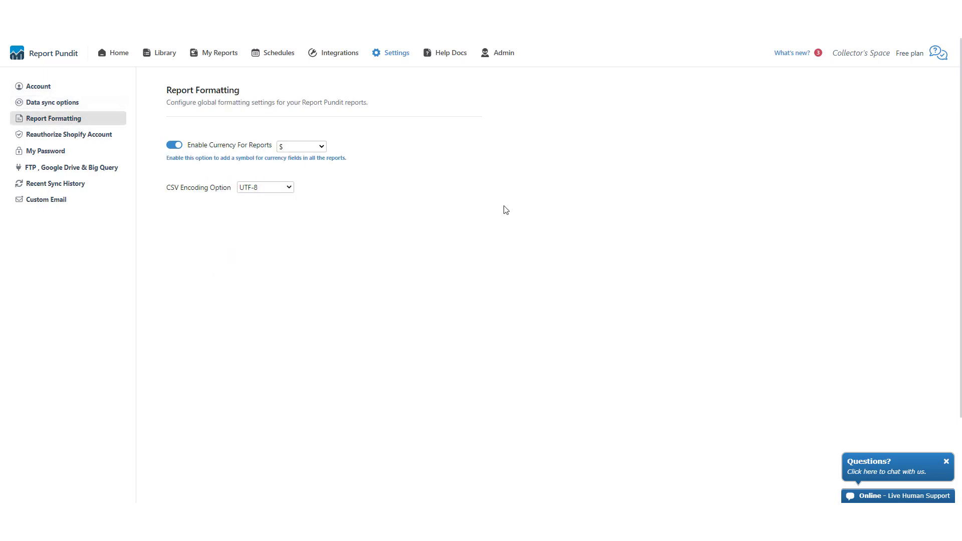
click(94, 135)
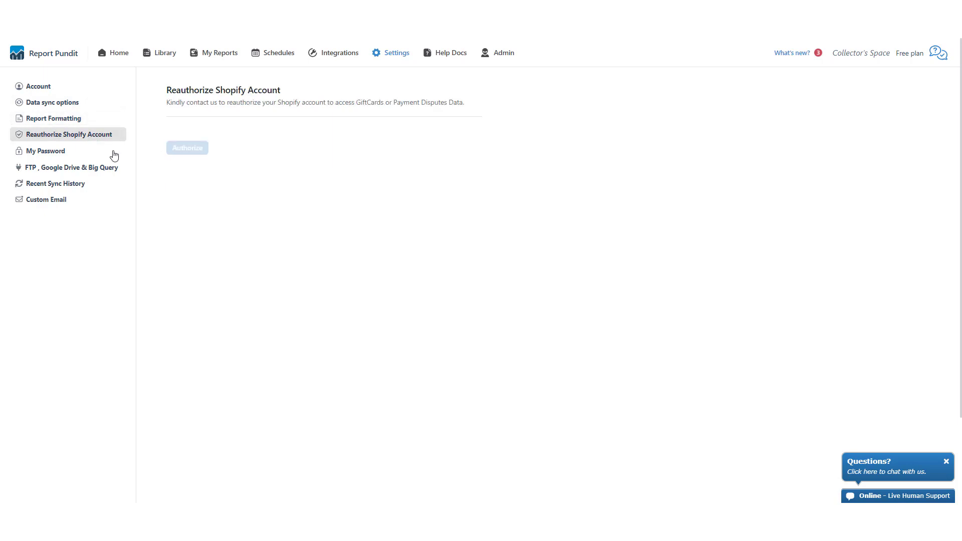
click(62, 155)
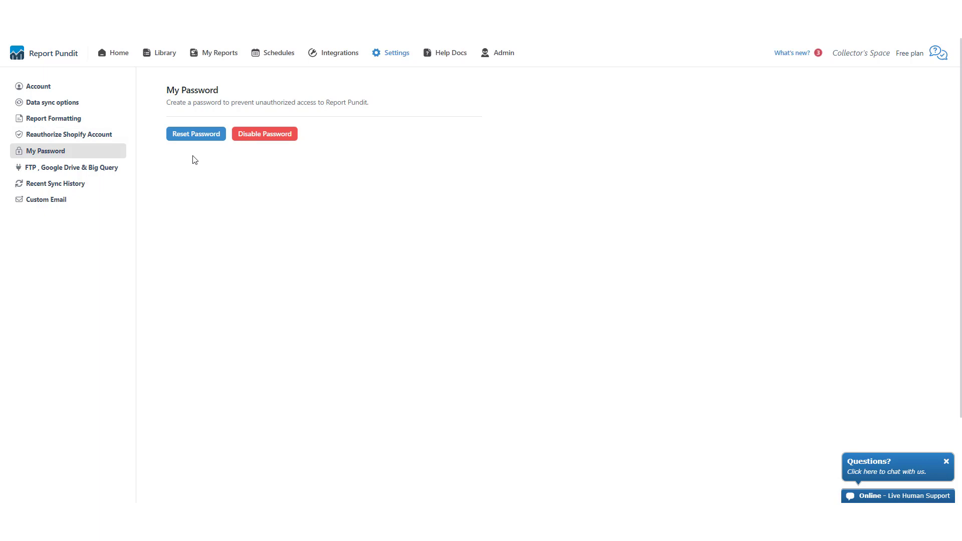
- Review the FTP, Google Drive & Big Query section, then the Recent Sync History resource list
click(94, 171)
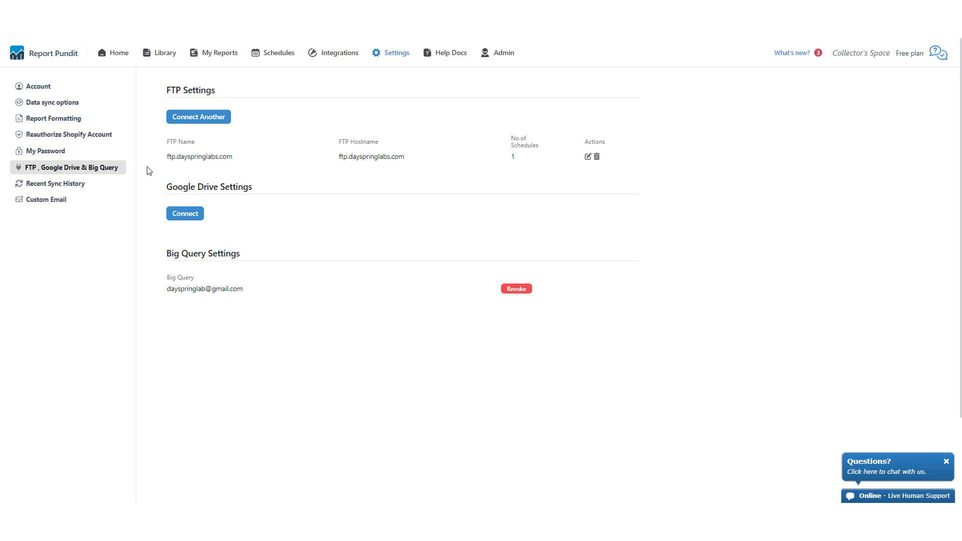
click(75, 184)
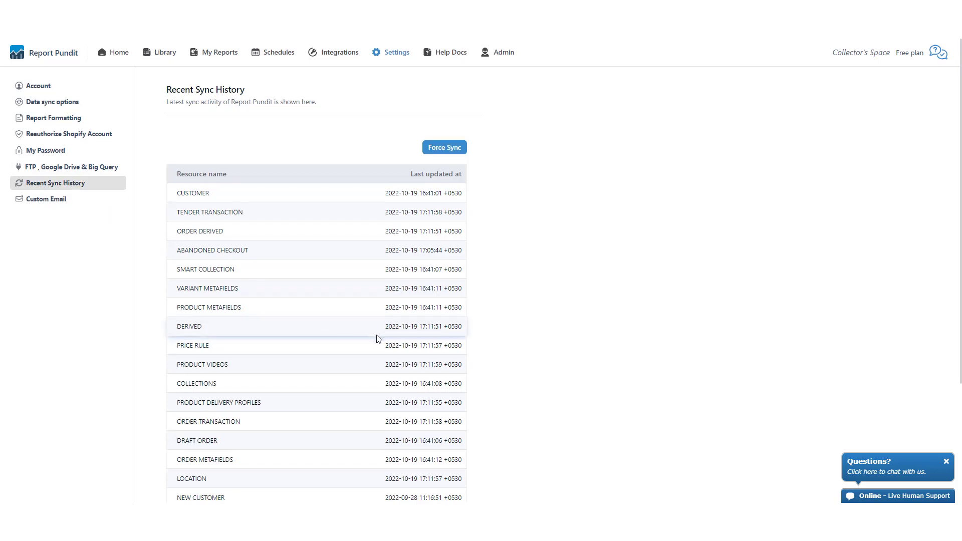
scroll(379, 337, down, 3)
scroll(381, 333, up, 3)
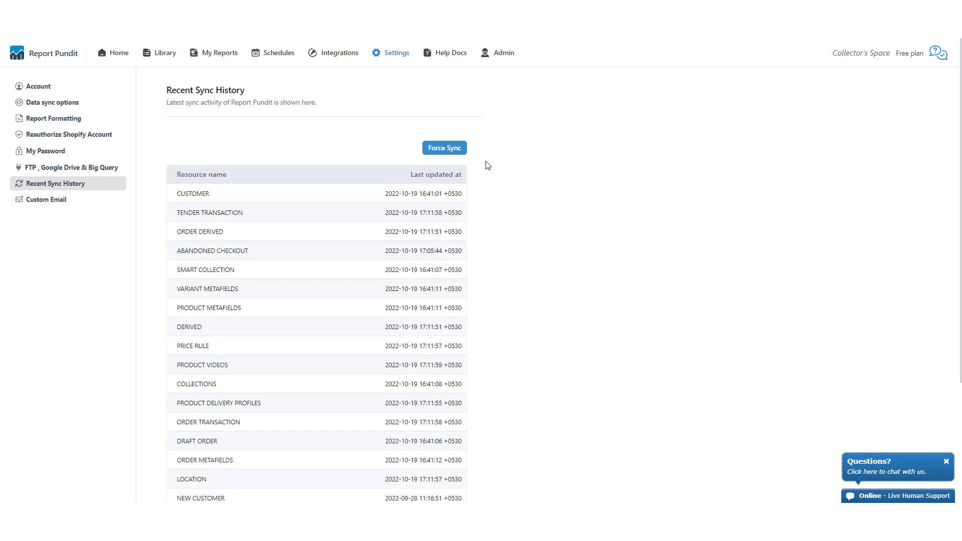
- Show the Custom Email Scheduling form with its empty sender name, email and reply fields
click(59, 199)
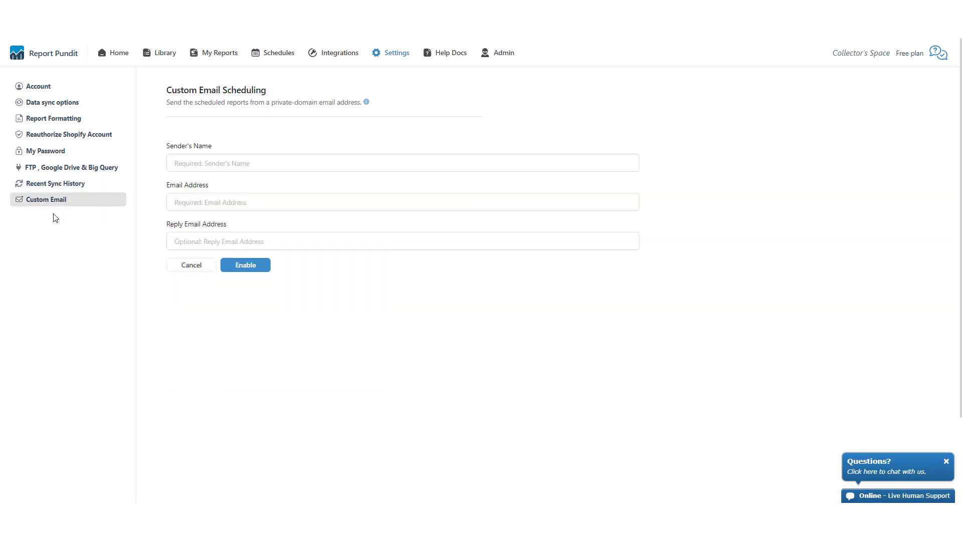